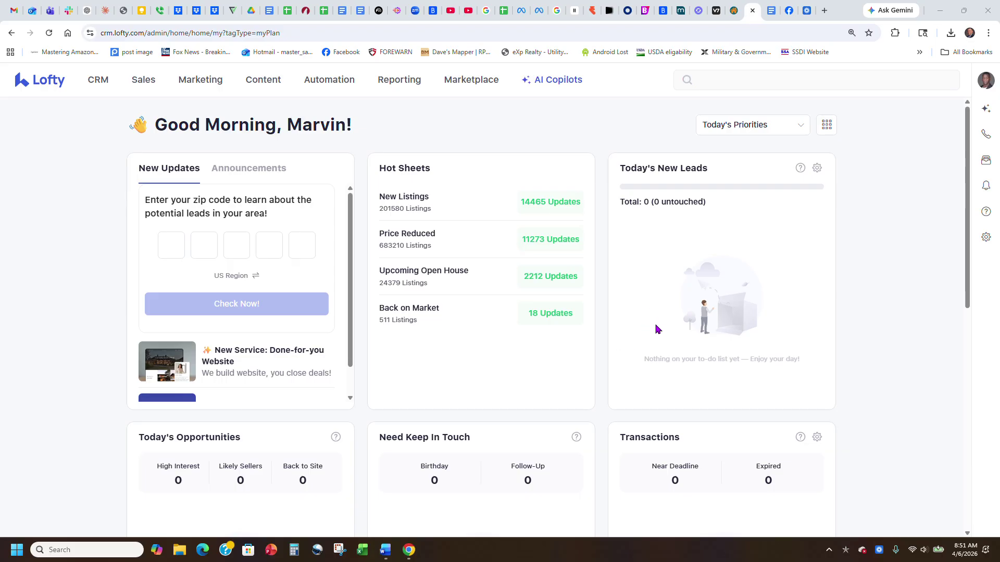
Open the Smart Plans automation page and switch from the own plans to the plan library.
mouse_move(332, 82)
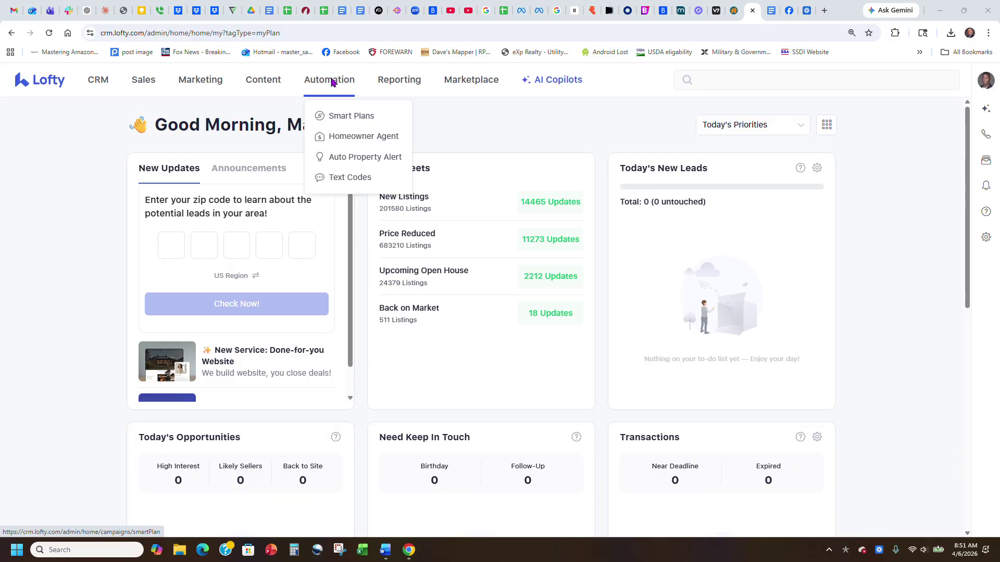
left_click(338, 117)
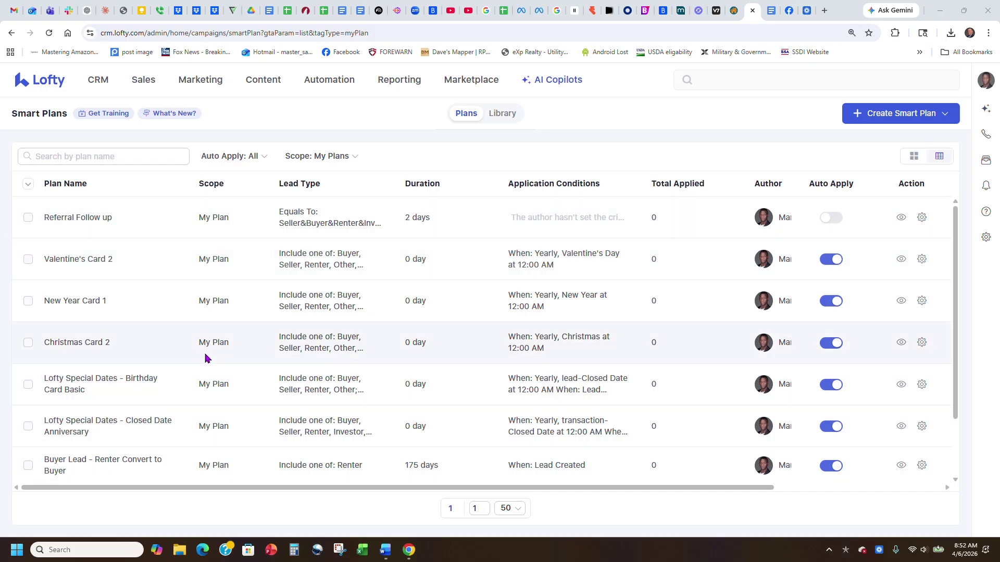
mouse_move(957, 379)
left_mouse_down()
mouse_move(965, 444)
mouse_move(922, 268)
left_mouse_up()
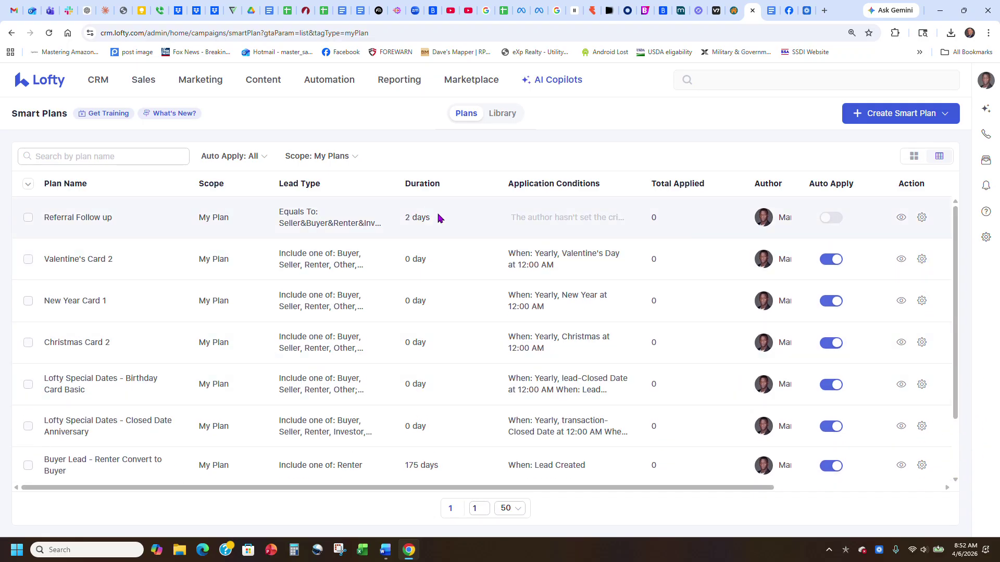
left_click(503, 116)
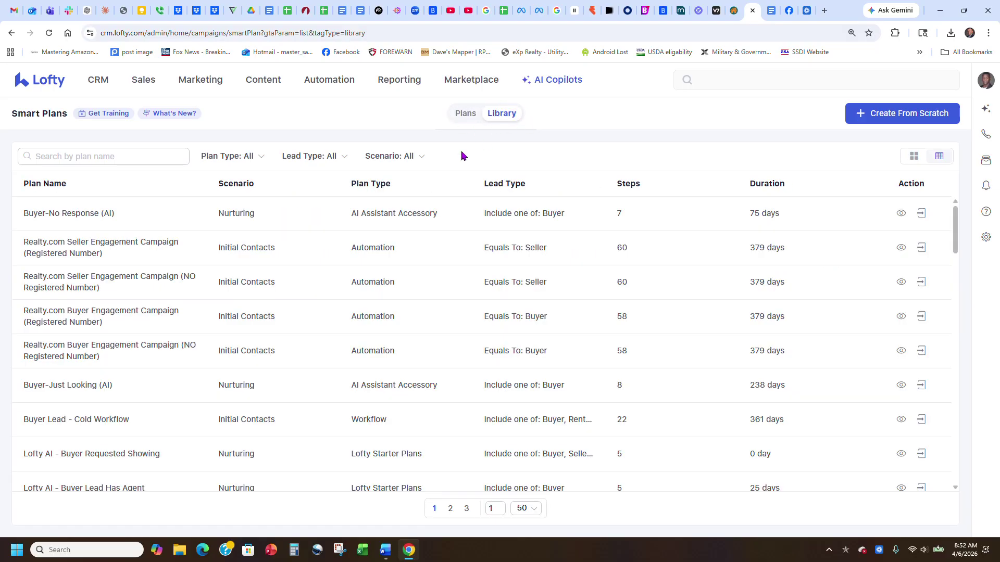
Filter the plan library to the Drip Campaign plan type and the Seller lead type.
left_click(240, 157)
left_click(241, 234)
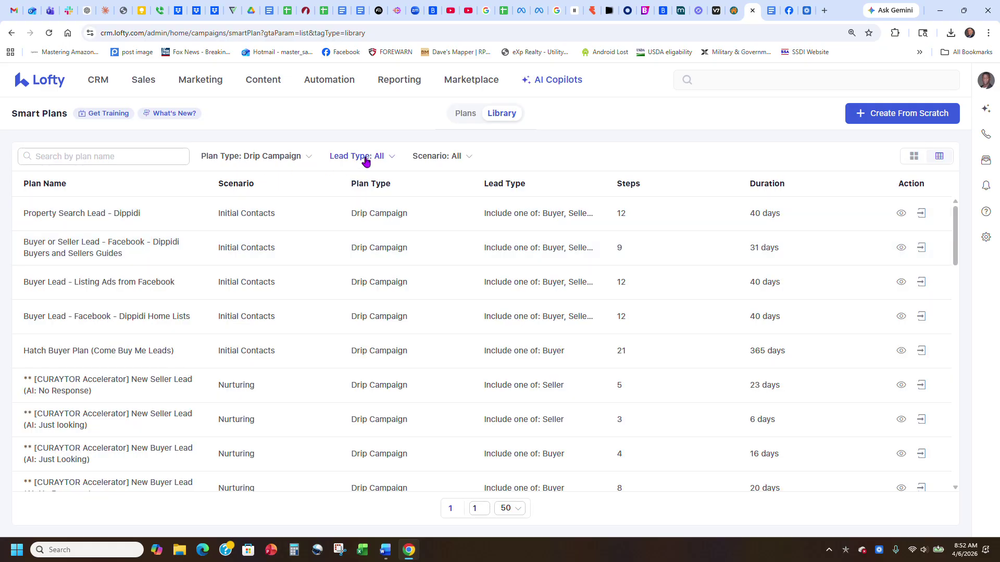
left_click(366, 158)
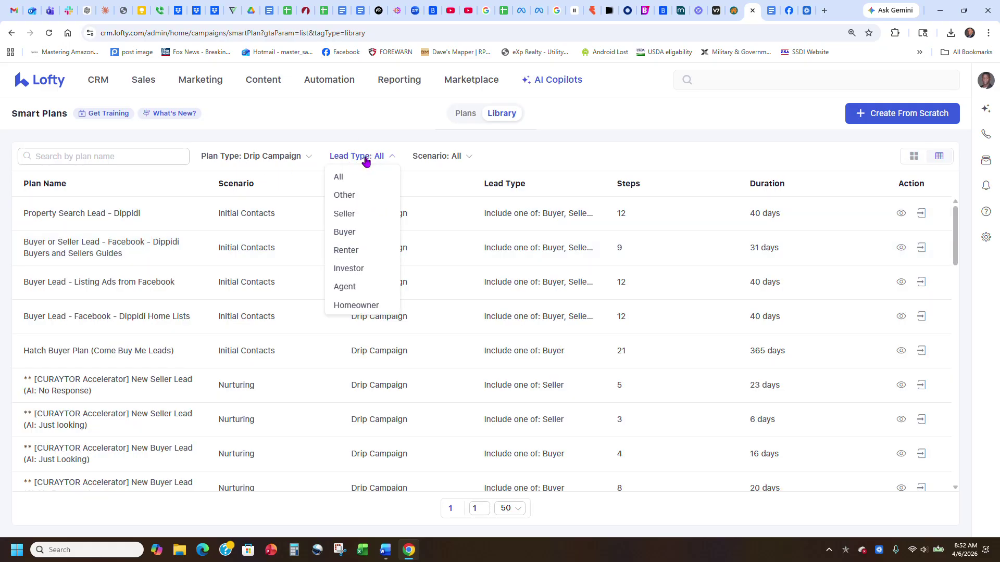
left_click(345, 214)
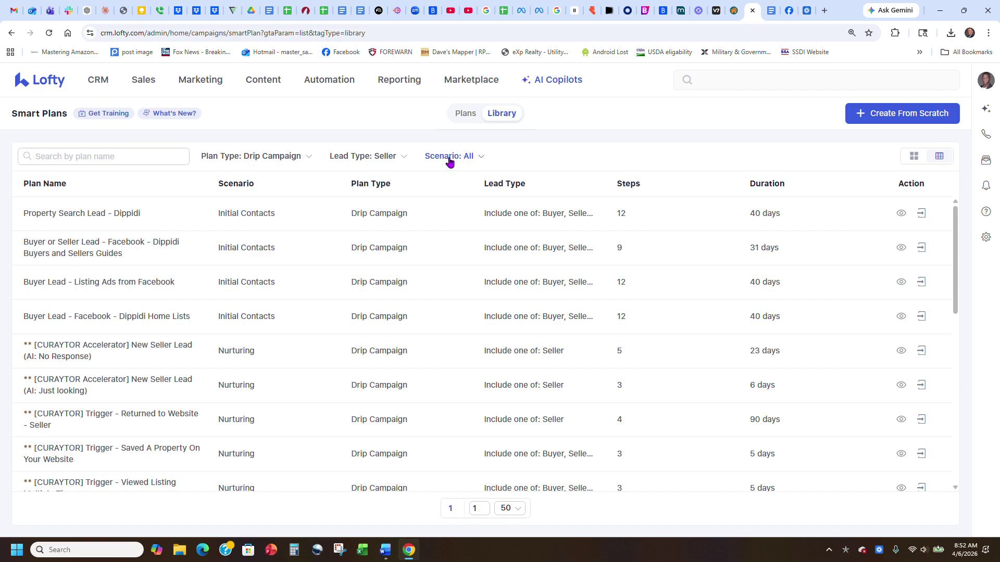
Find the "Seller Lead - Long-term Drip" plan in the library and start importing it.
scroll(254, 231, "down", 5)
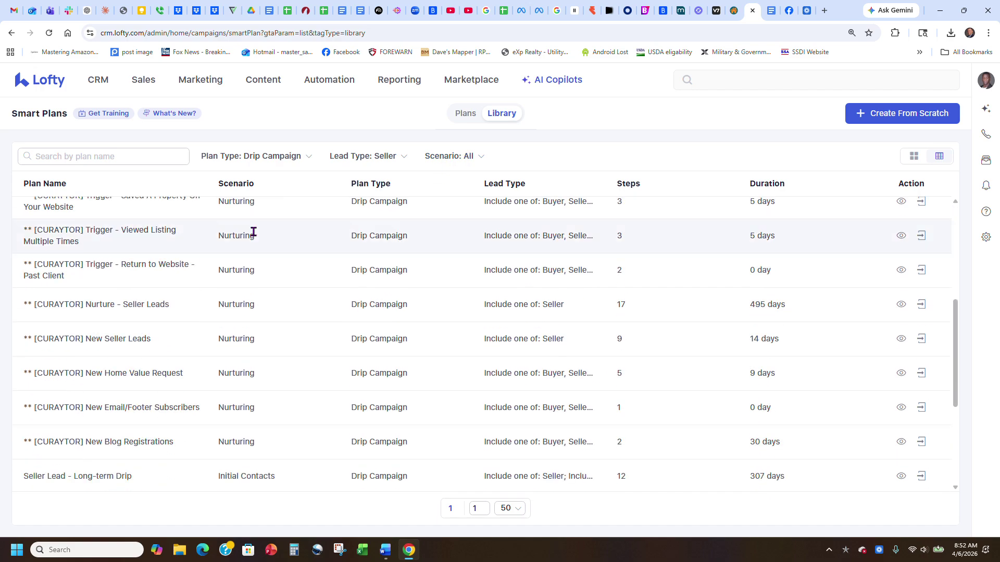
scroll(385, 294, "down", 2)
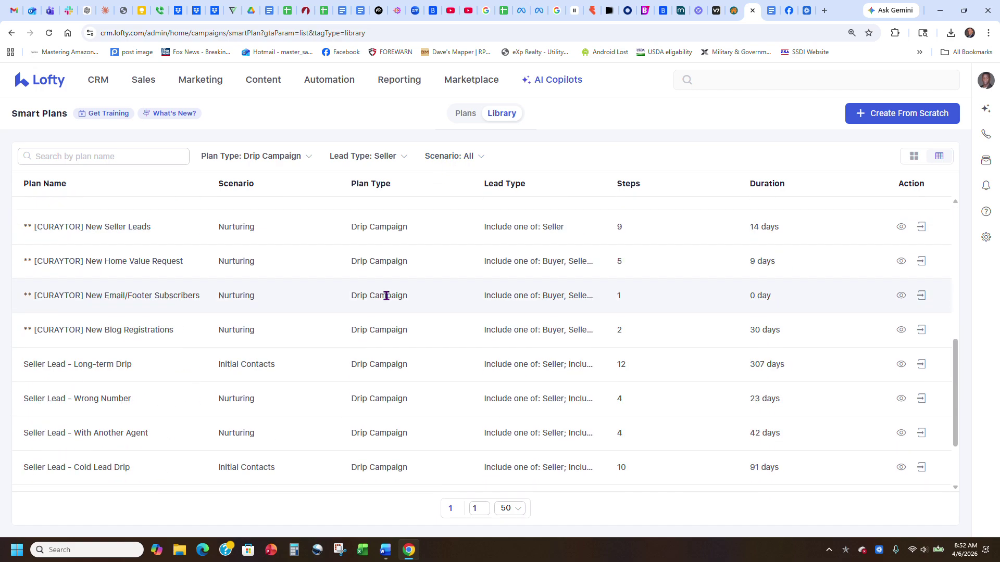
scroll(386, 295, "down", 1)
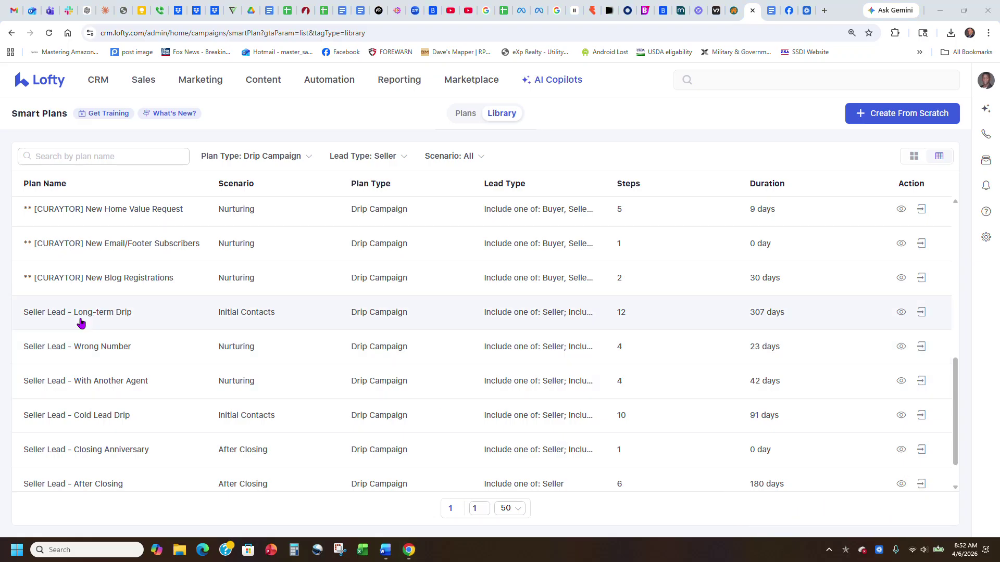
left_click(921, 313)
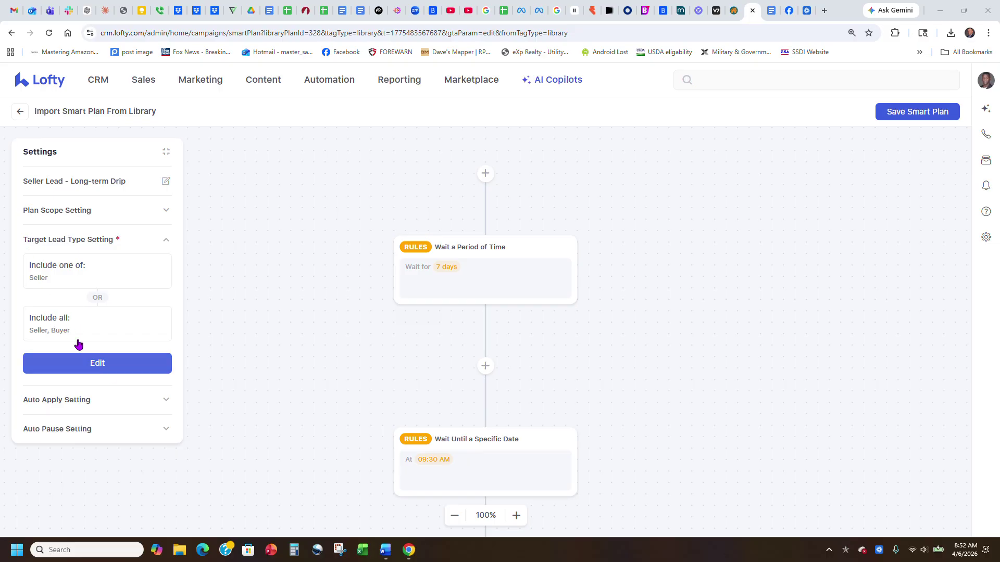
Remove the "Include all: Seller, Buyer" condition from the plan's target lead types and save the setting.
left_click(116, 370)
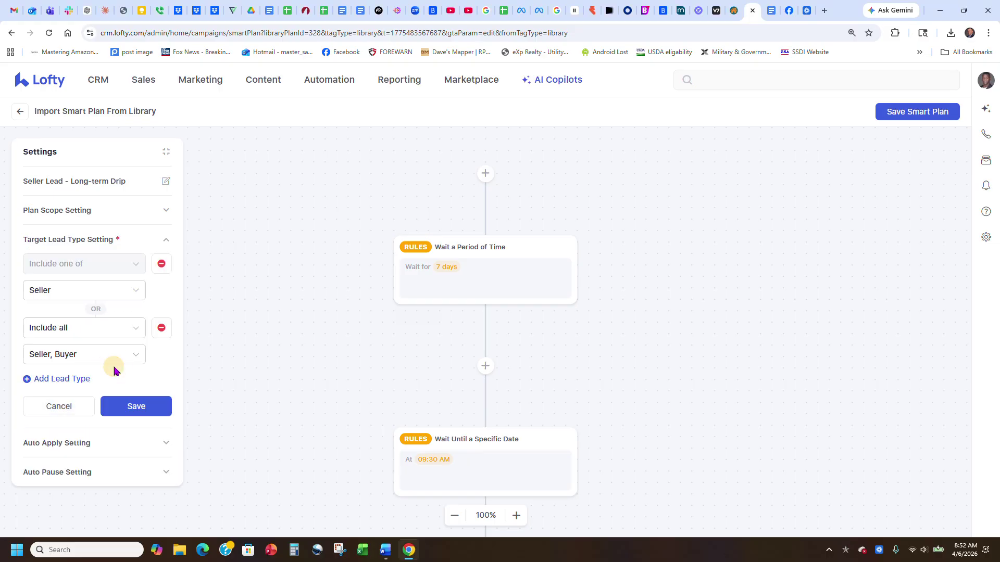
left_click(162, 329)
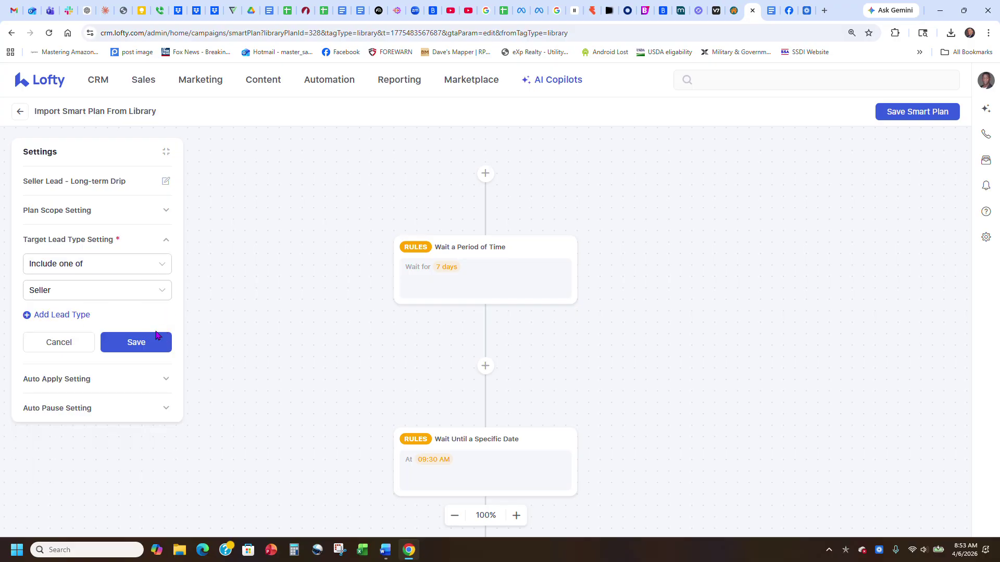
left_click(143, 344)
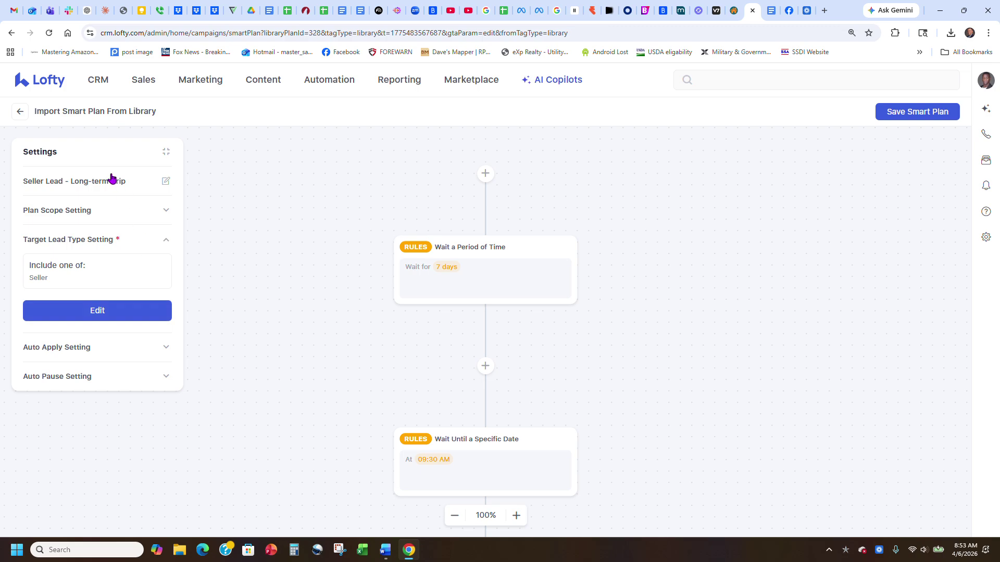
Review the plan's scope and target lead type settings, and check what Auto Apply requires.
left_click(165, 212)
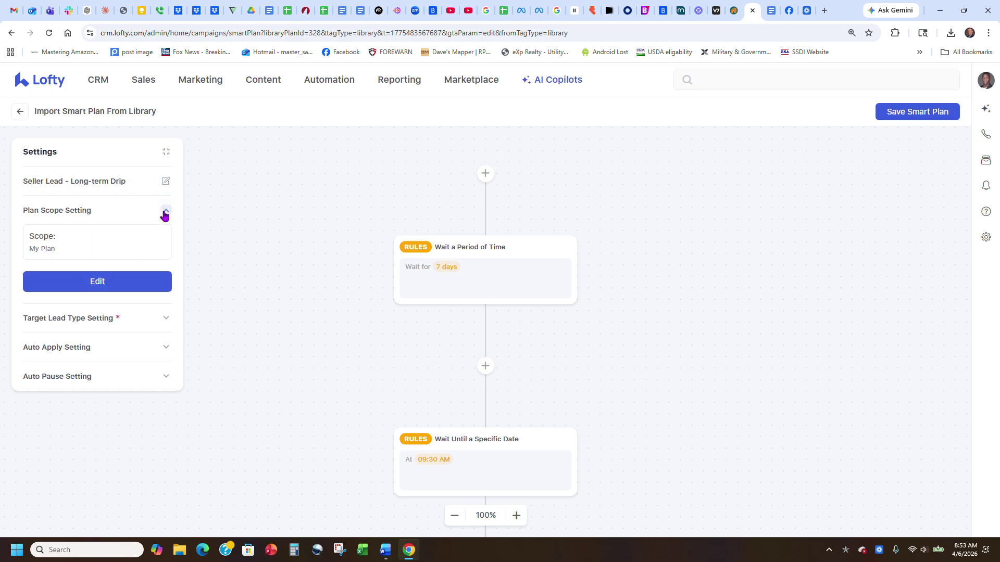
left_click(165, 212)
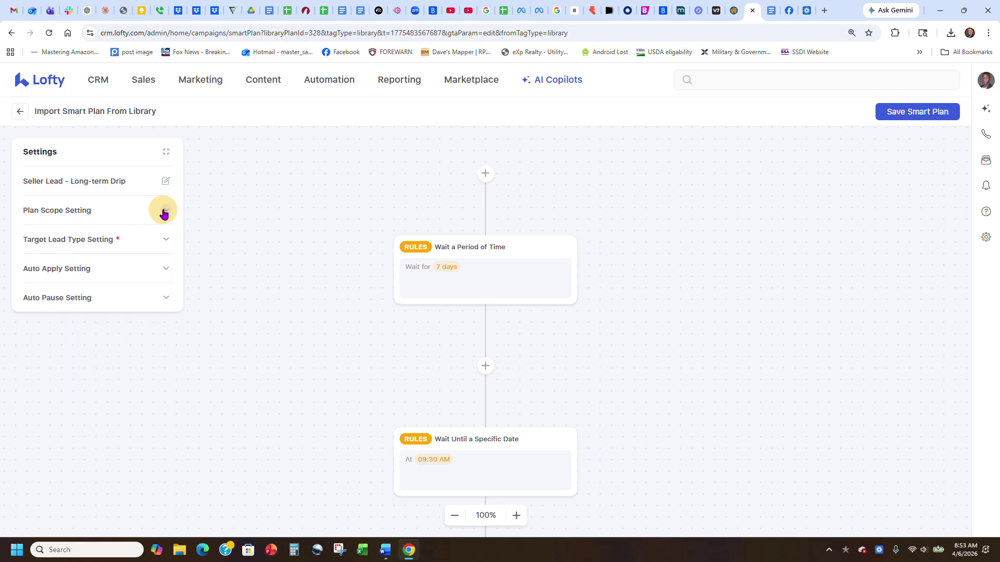
left_click(92, 242)
left_click(94, 239)
left_click(72, 271)
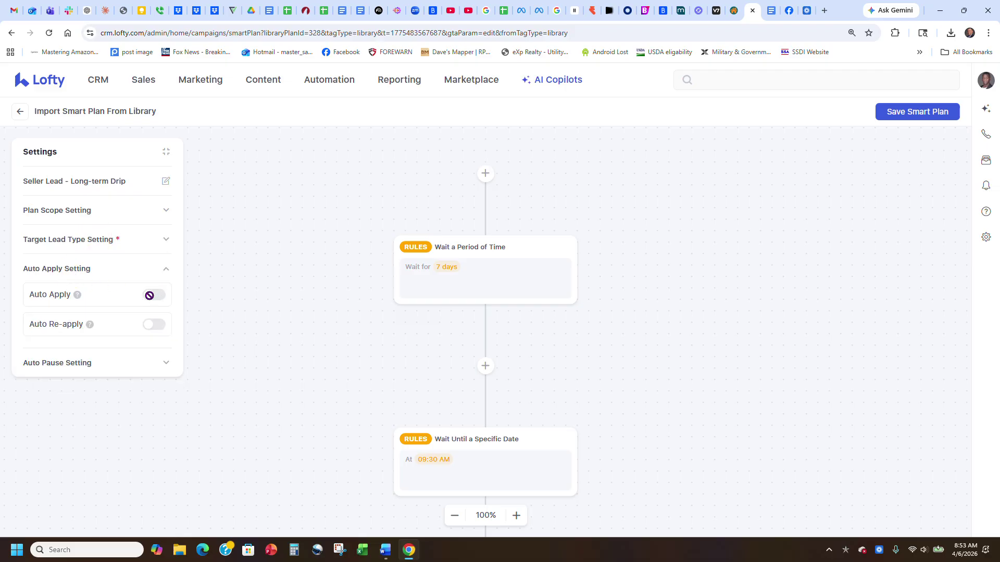
mouse_move(150, 296)
Add a Lead Created trigger without criteria at the start of the plan and save it.
scroll(687, 316, "up", 1)
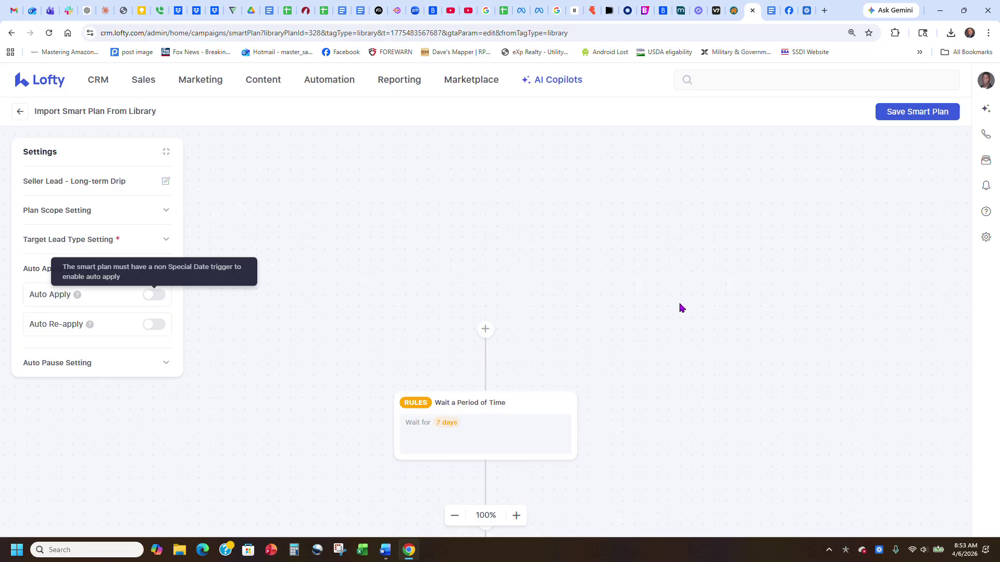
scroll(640, 252, "up", 1)
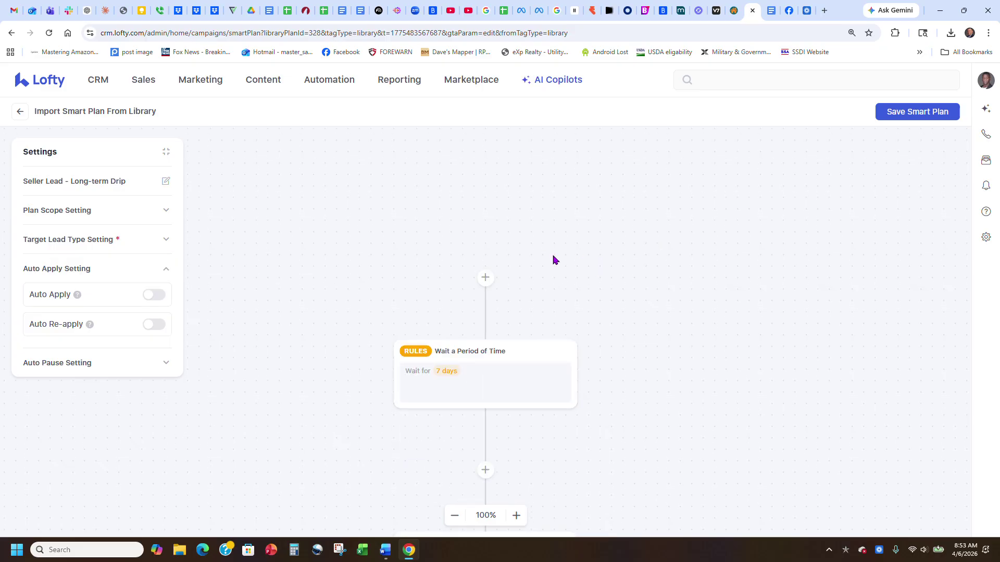
left_click(484, 280)
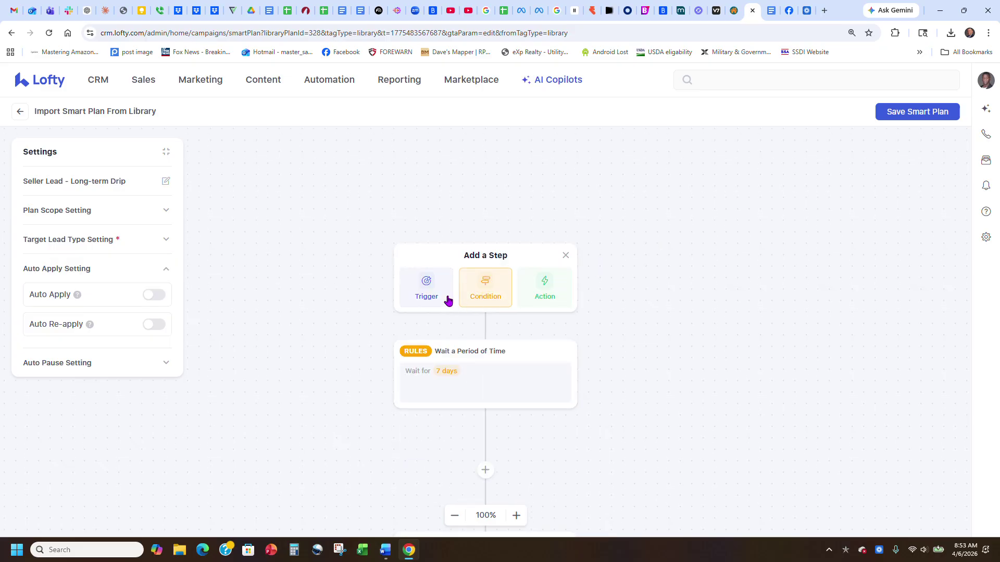
left_click(419, 292)
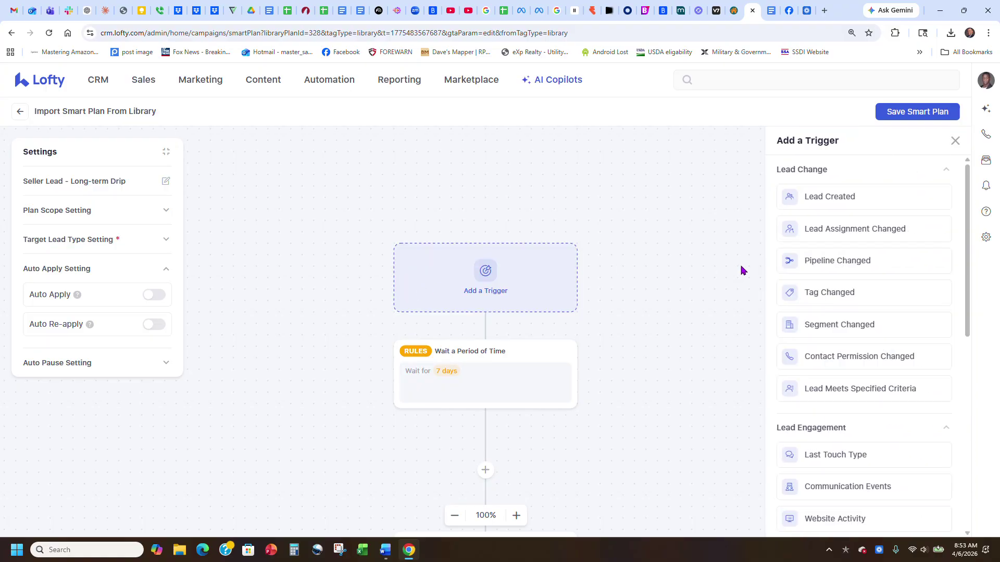
left_click(841, 197)
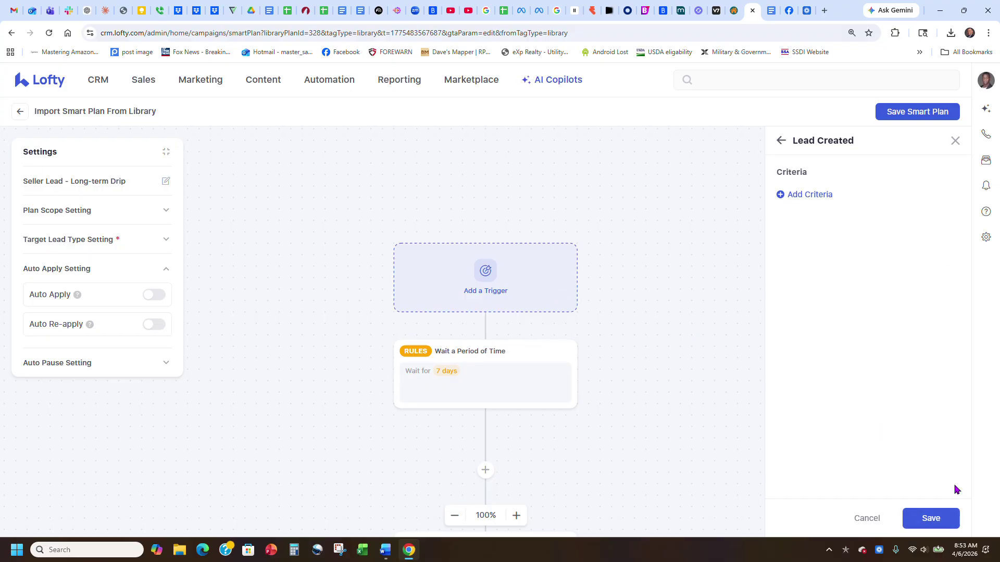
left_click(936, 519)
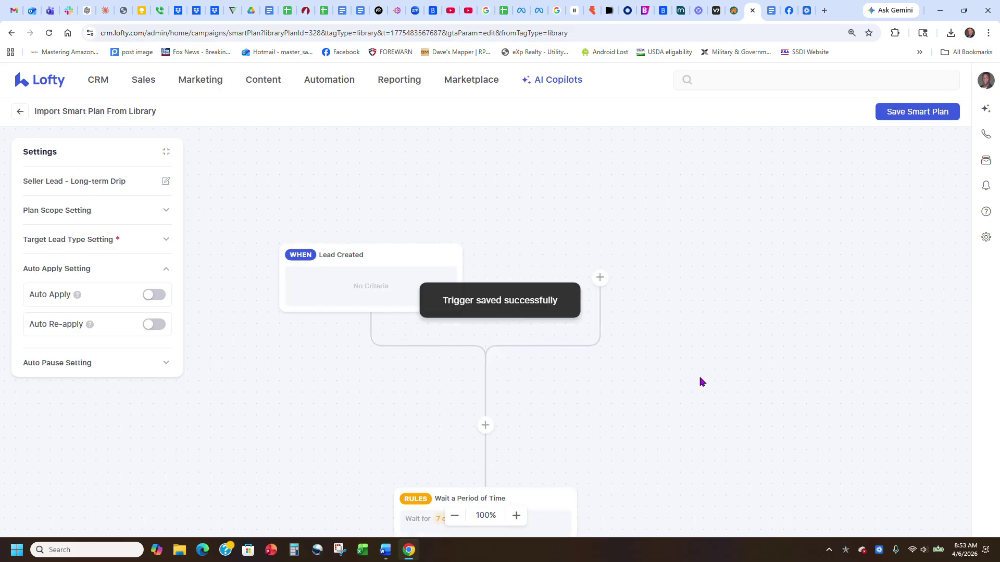
Turn on Auto Apply for the plan, confirm its activation, and enable Auto Re-apply.
scroll(526, 380, "down", 2)
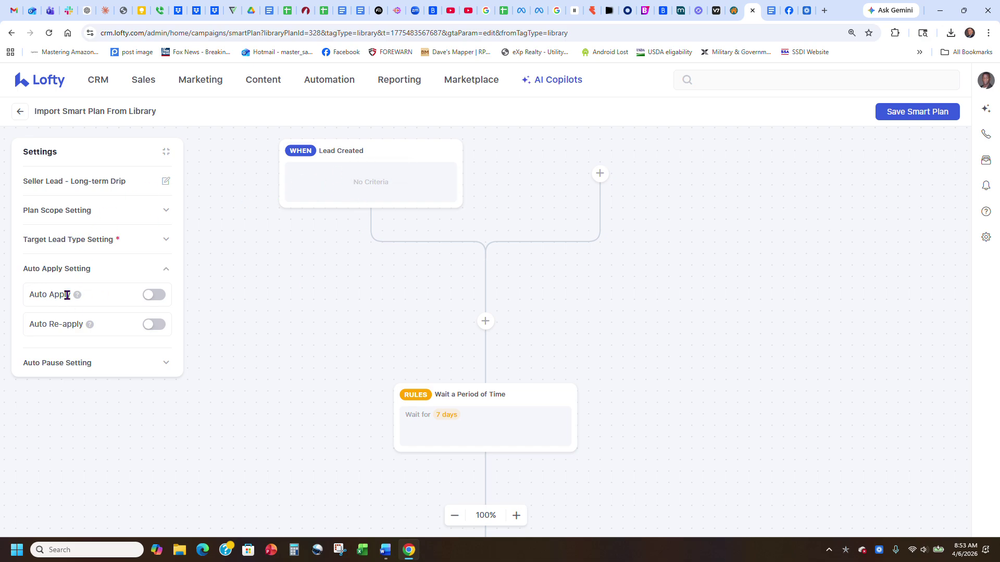
left_click(147, 294)
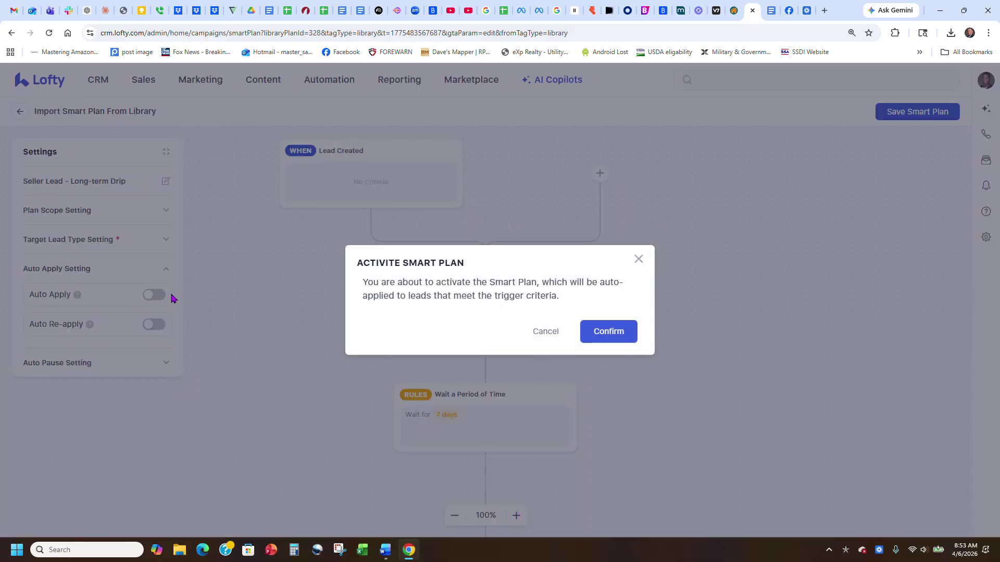
left_click(609, 333)
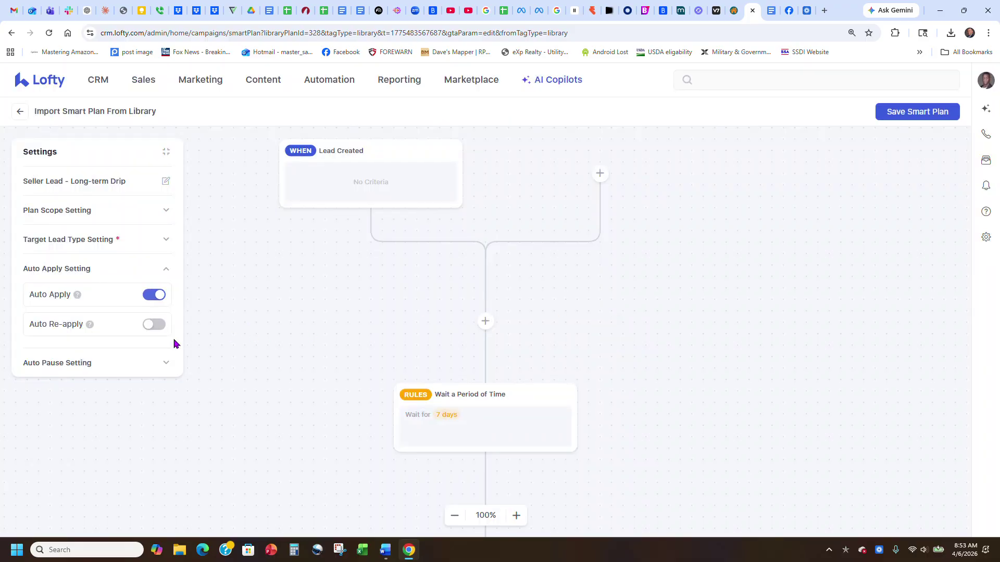
left_click(155, 326)
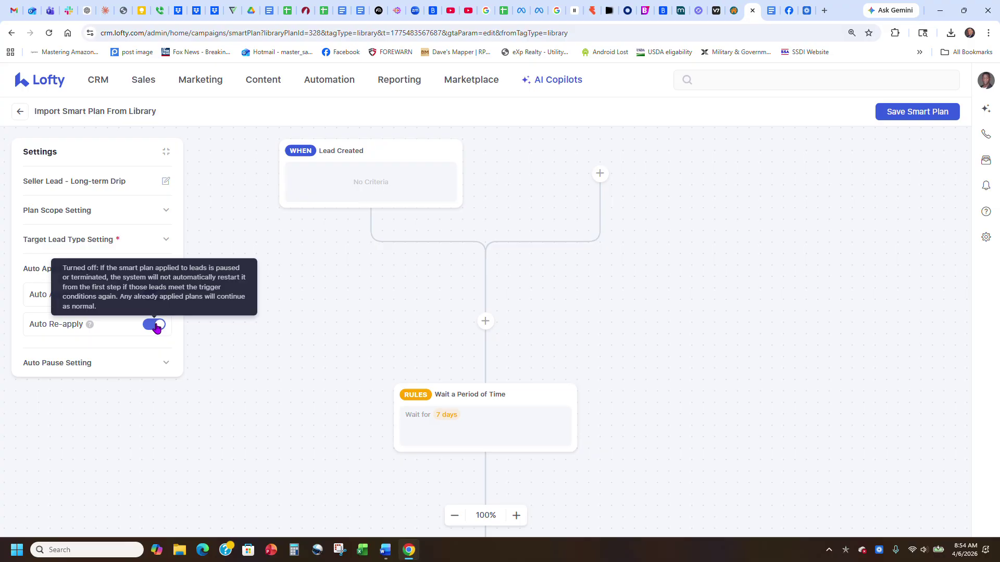
Set the plan to auto-pause when the lead responds or reaches out and move the lead to the *Warm (60-90 days) pipeline.
left_click(166, 365)
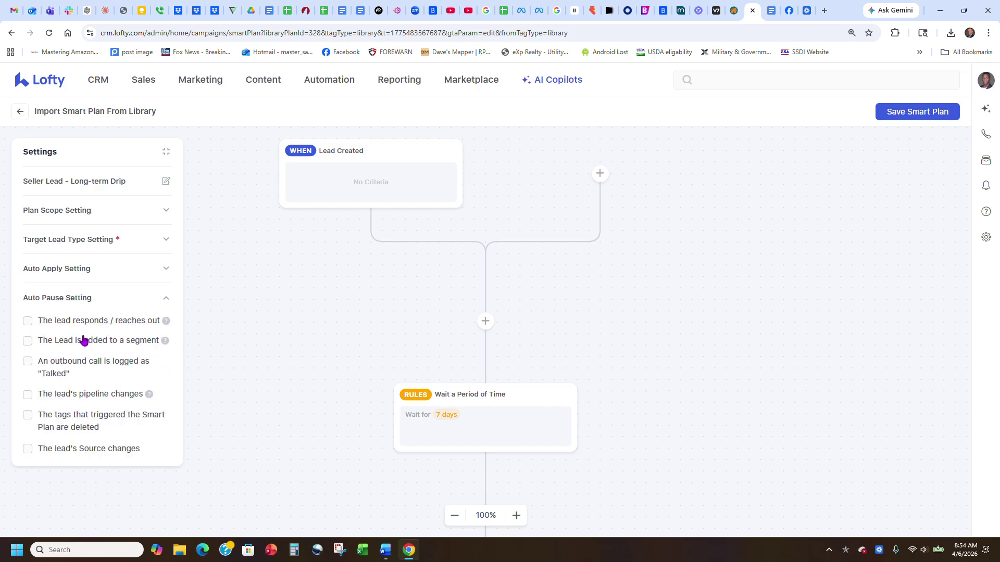
left_click(29, 321)
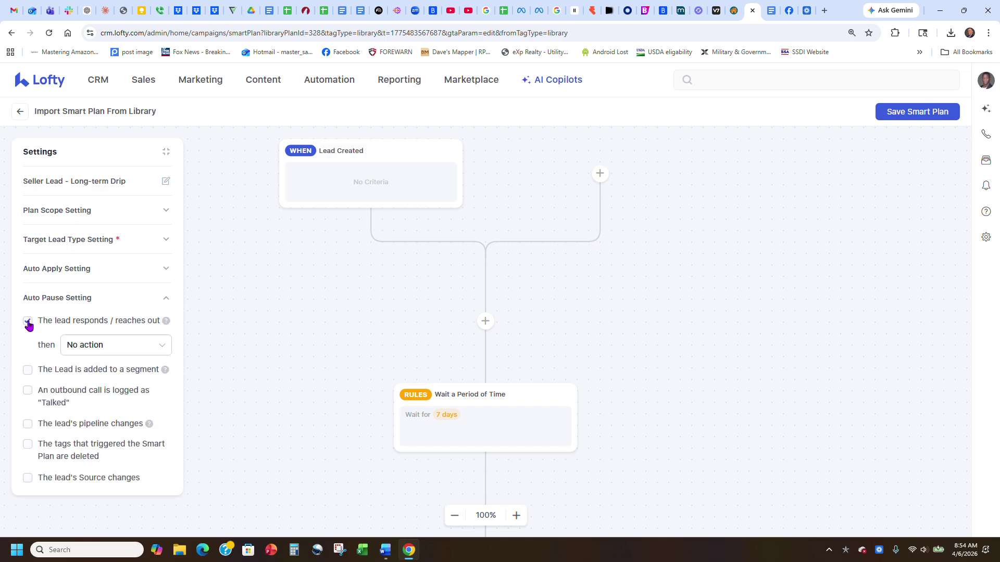
left_click(109, 345)
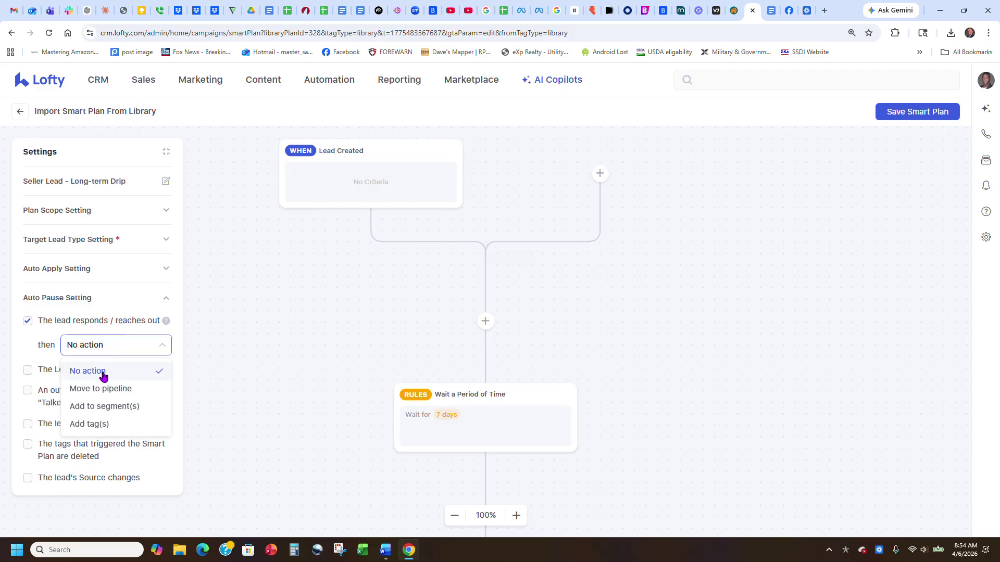
left_click(98, 388)
left_click(84, 373)
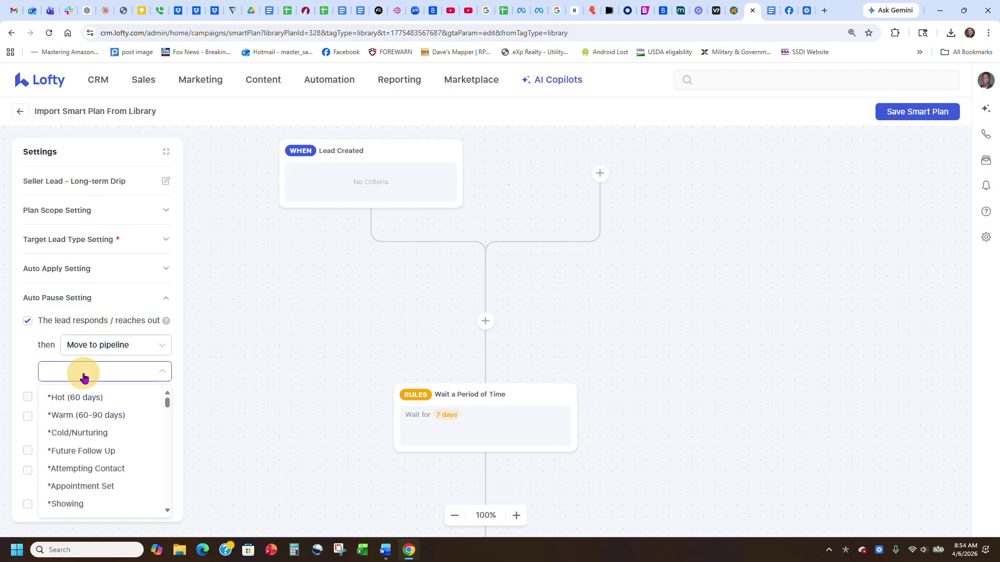
left_click(71, 416)
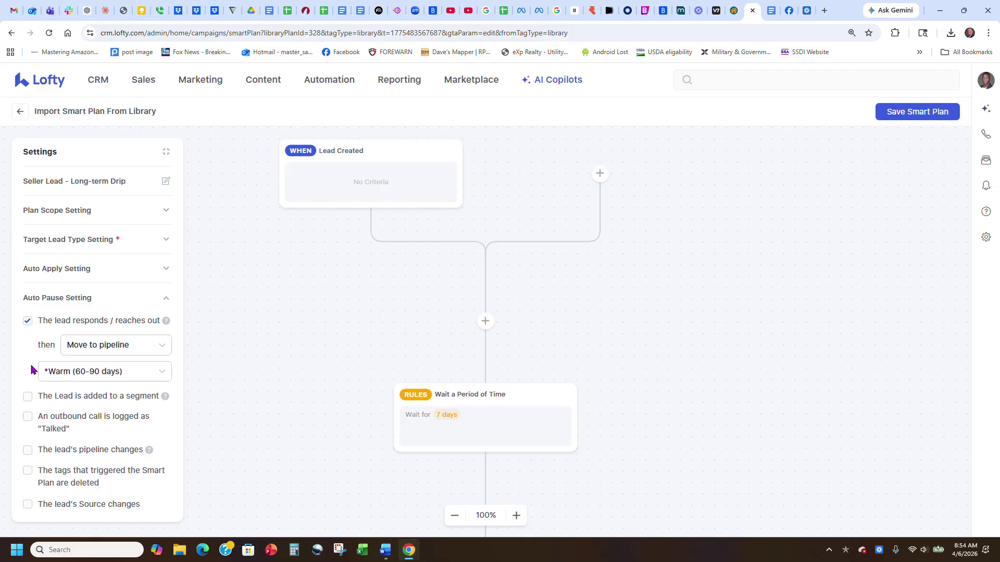
Look through the plan's sequence of waiting rules, emails and tasks.
scroll(765, 350, "down", 20)
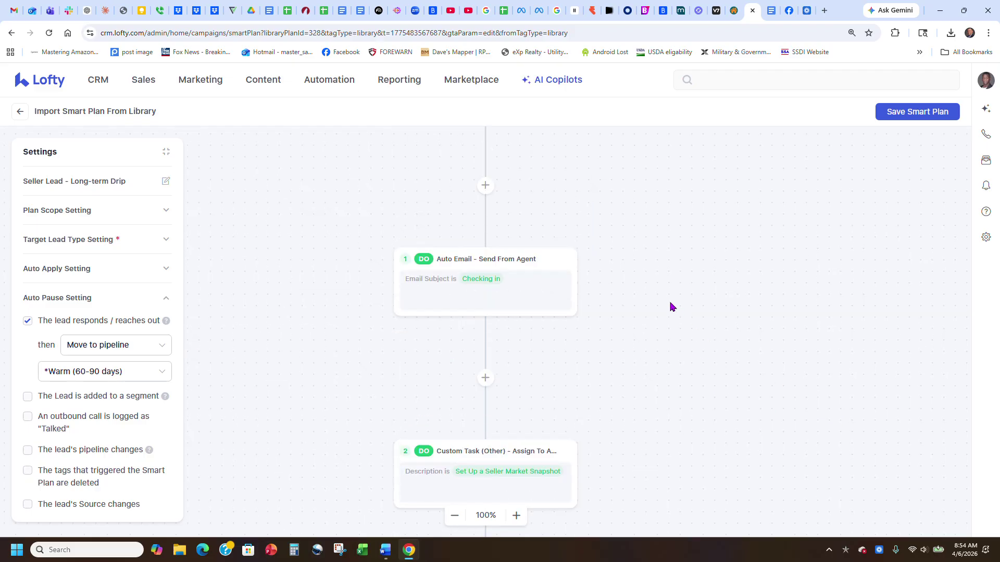
scroll(659, 299, "up", 15)
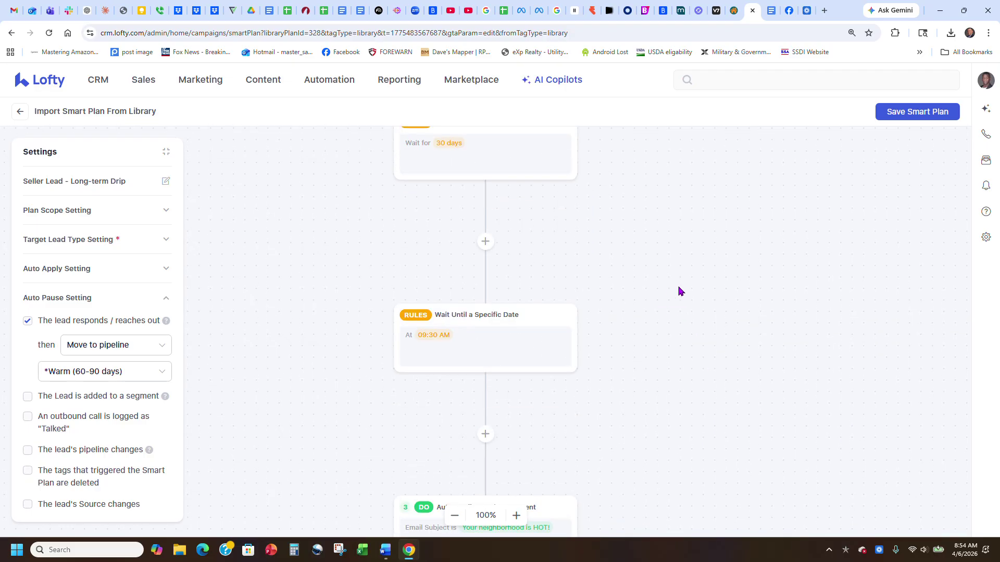
scroll(677, 289, "up", 5)
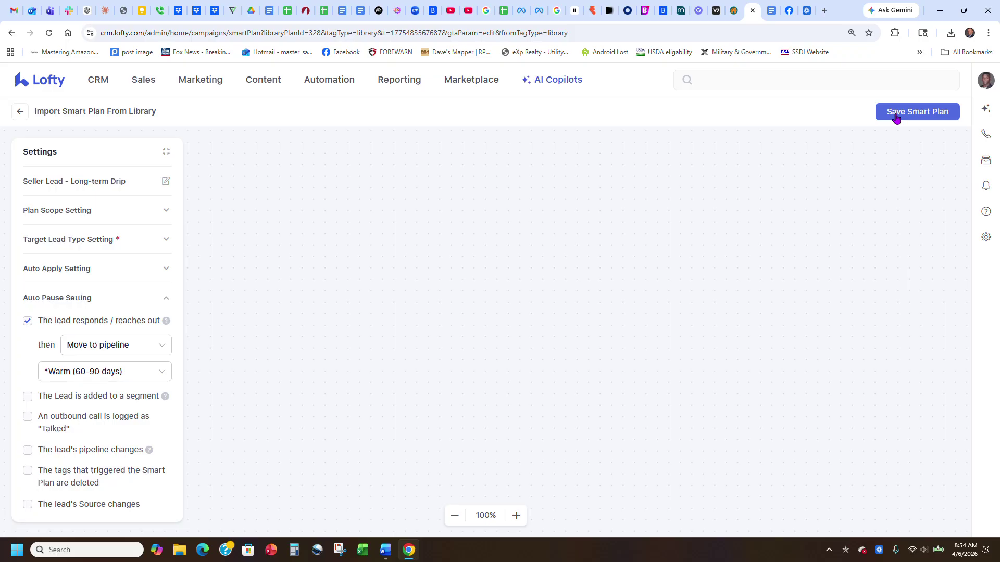
Leave the seller drip import without saving its changes and look over the existing plans under My Plans.
left_click(20, 111)
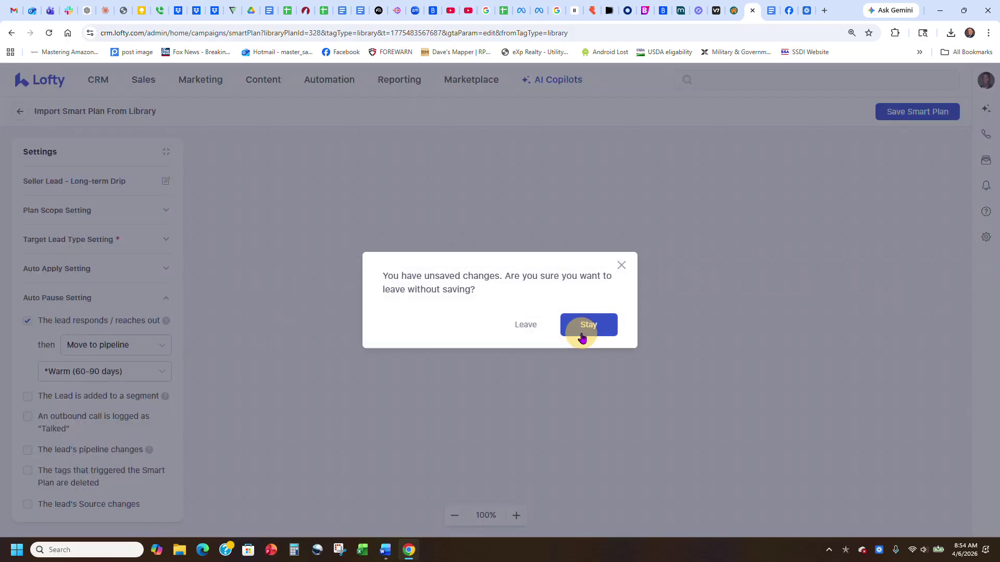
left_click(530, 326)
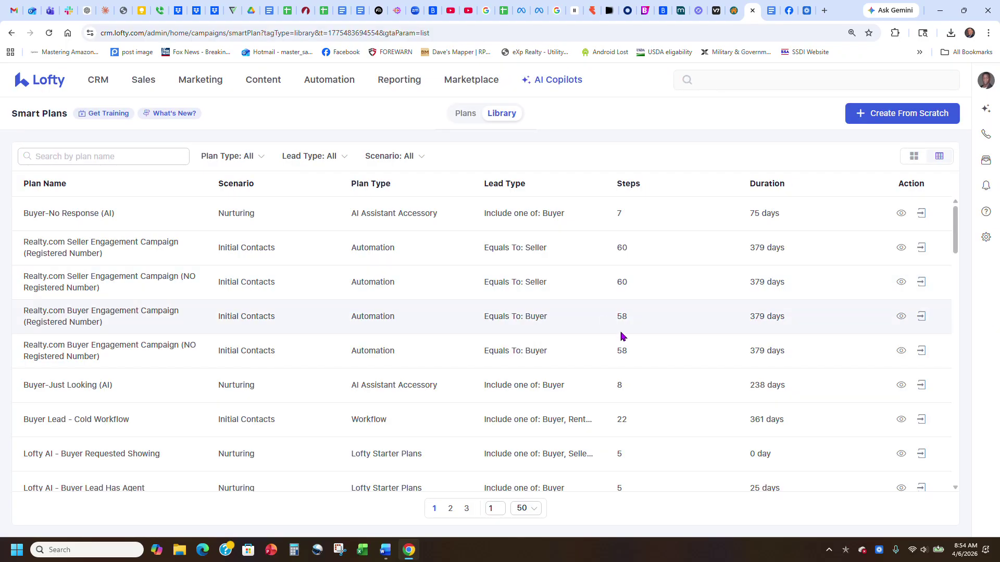
scroll(651, 325, "down", 15)
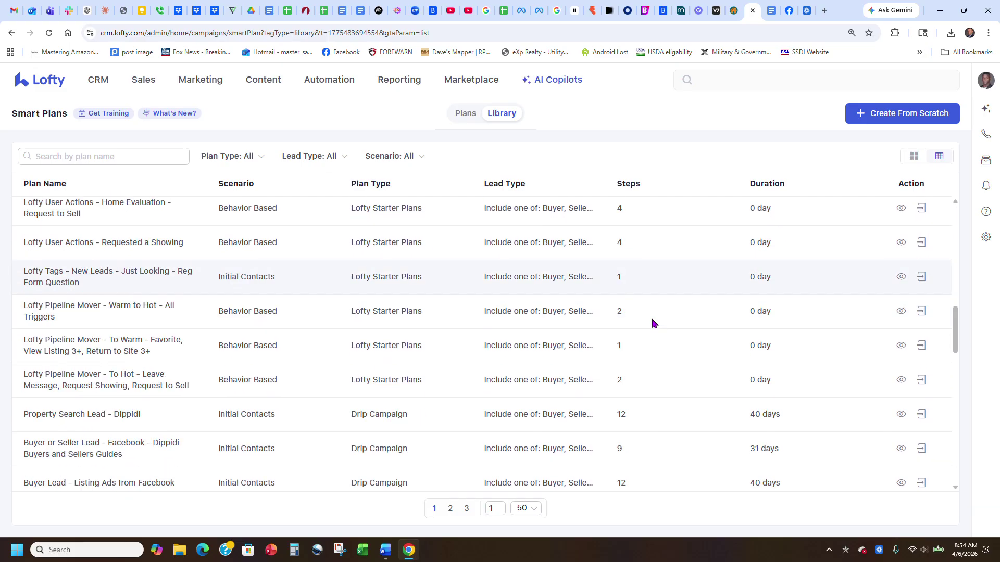
scroll(652, 323, "up", 5)
left_click(467, 115)
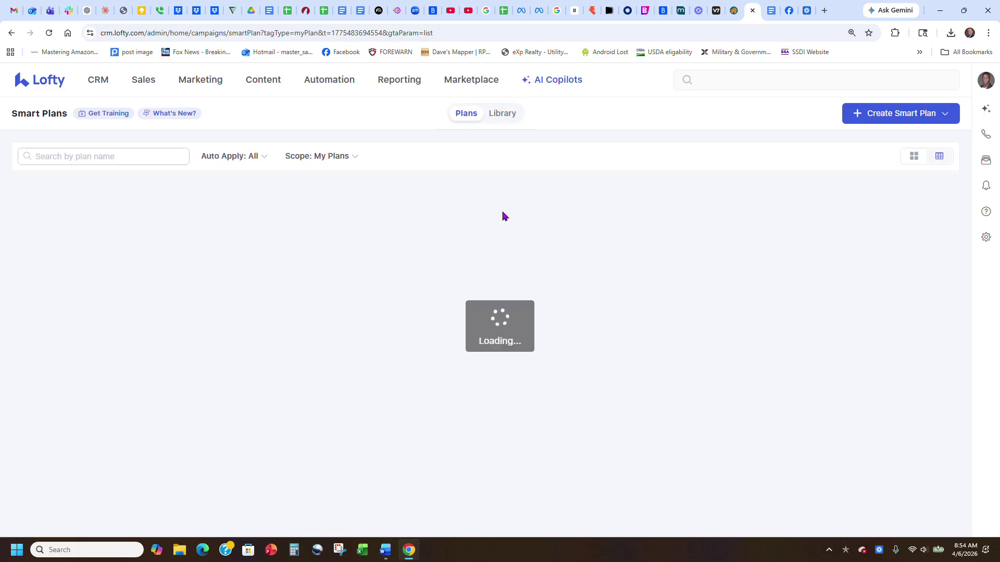
scroll(705, 342, "down", 2)
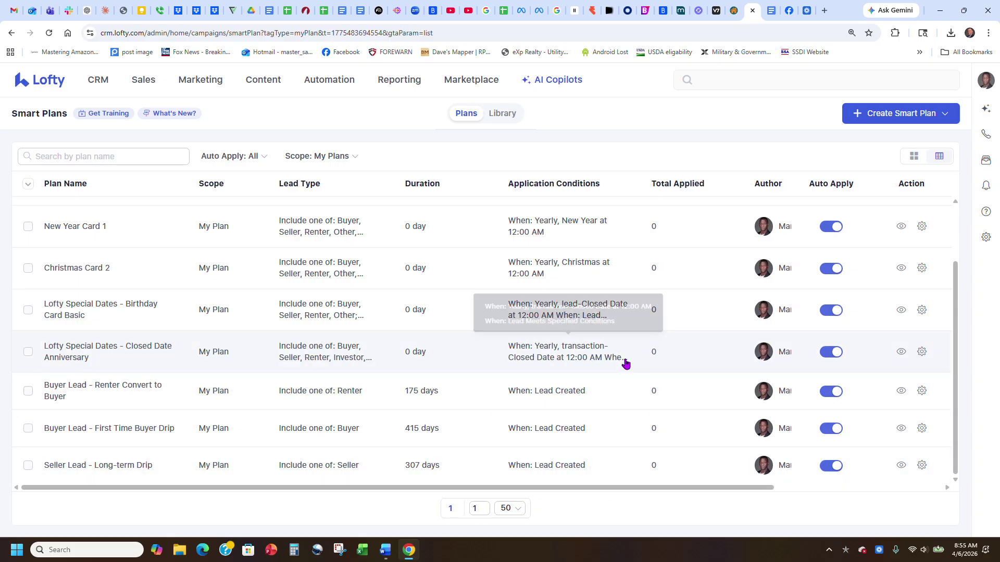
scroll(632, 364, "up", 2)
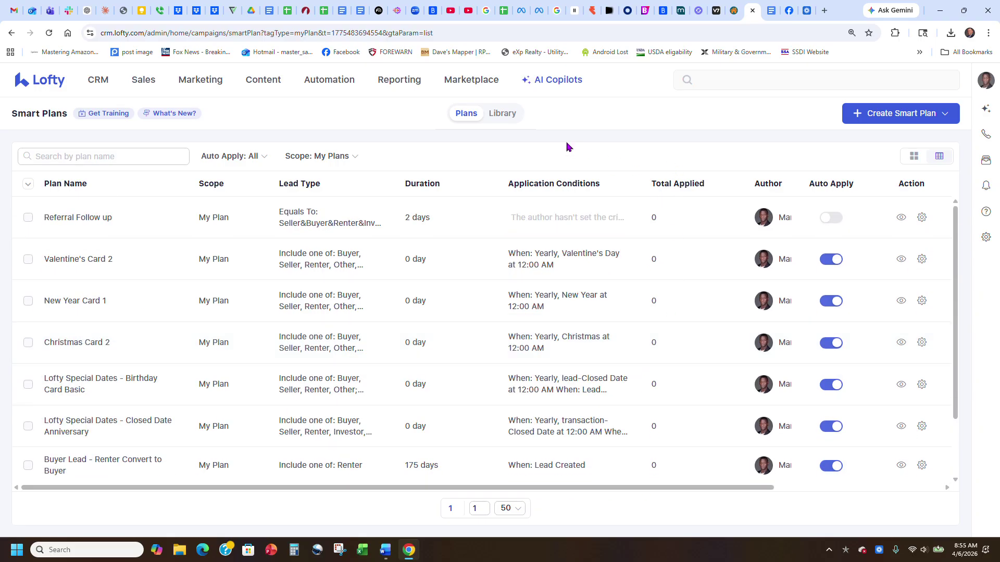
Return to the plan library and filter it to the Drip Campaign plan type and the Buyer lead type.
left_click(504, 114)
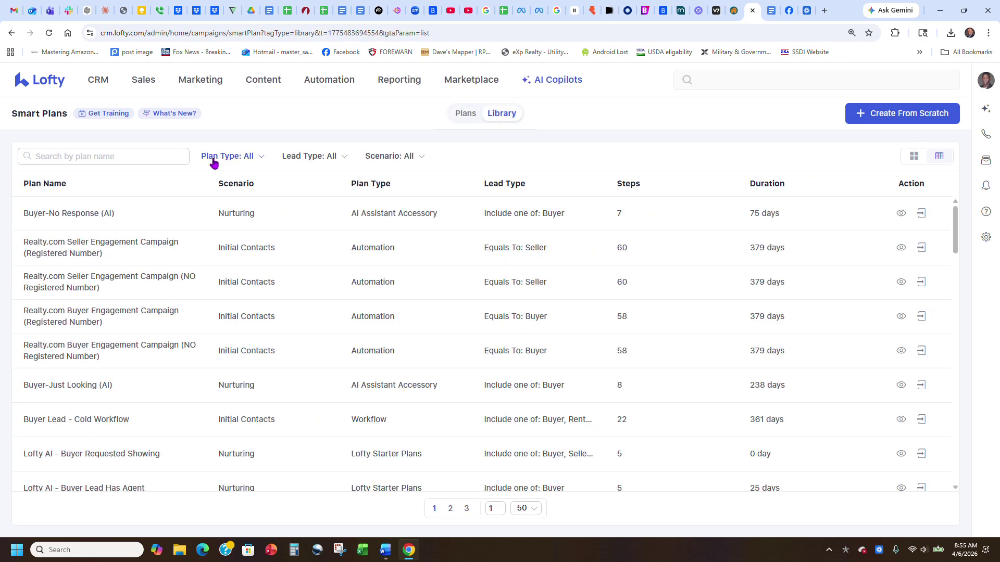
left_click(213, 163)
left_click(230, 231)
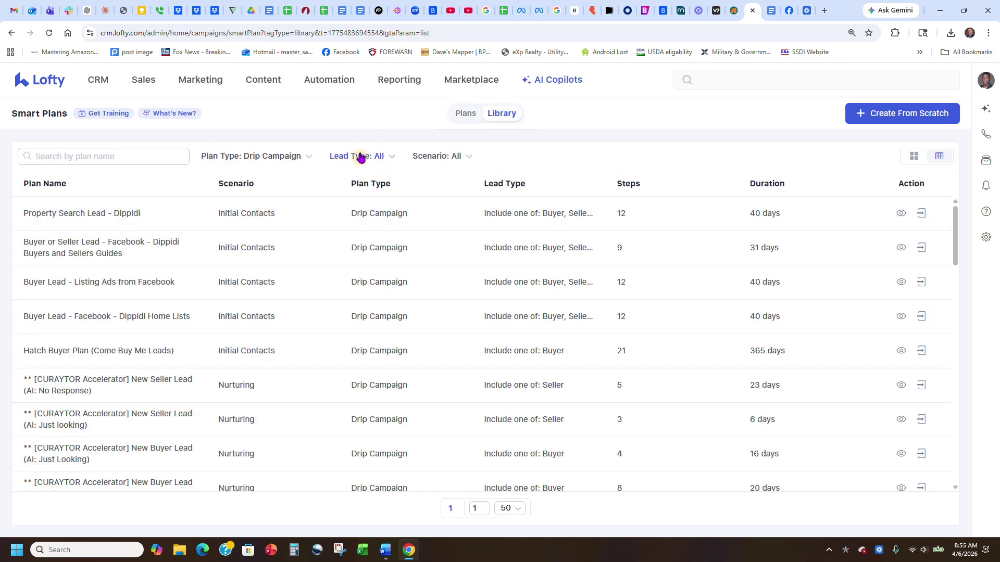
left_click(367, 157)
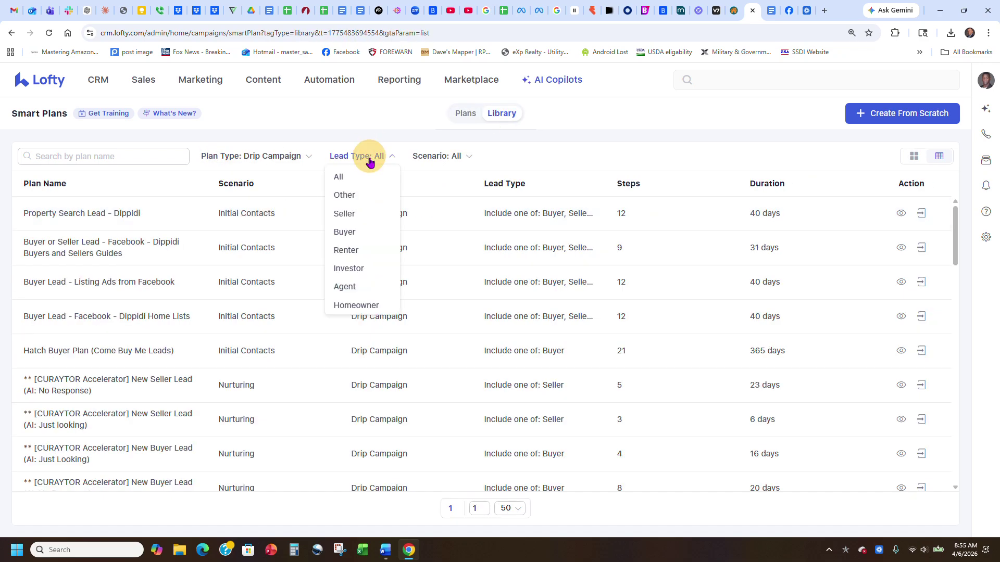
left_click(352, 234)
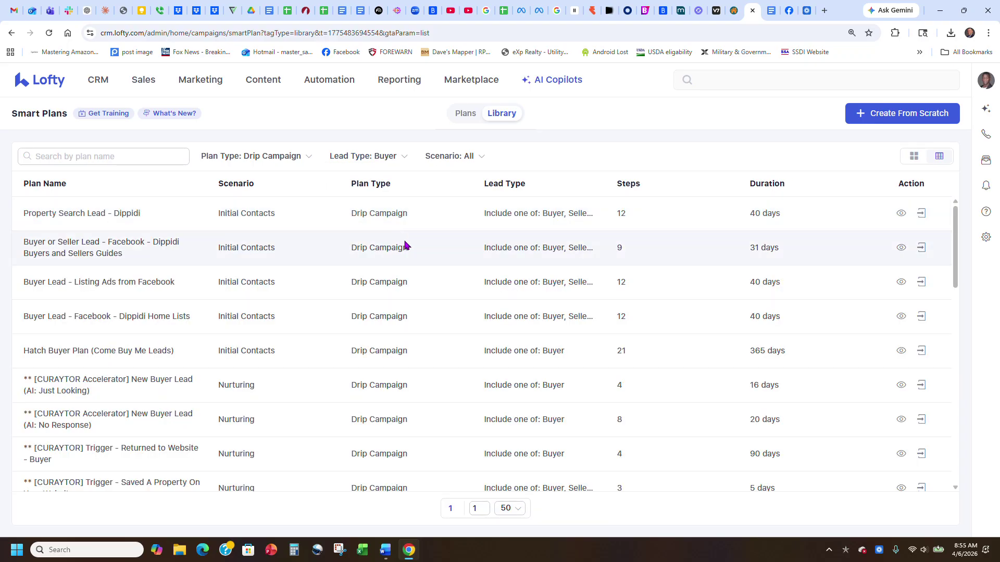
Find "Buyer Lead - First Time Buyer Drip" in the filtered library and open it for import.
scroll(292, 339, "down", 6)
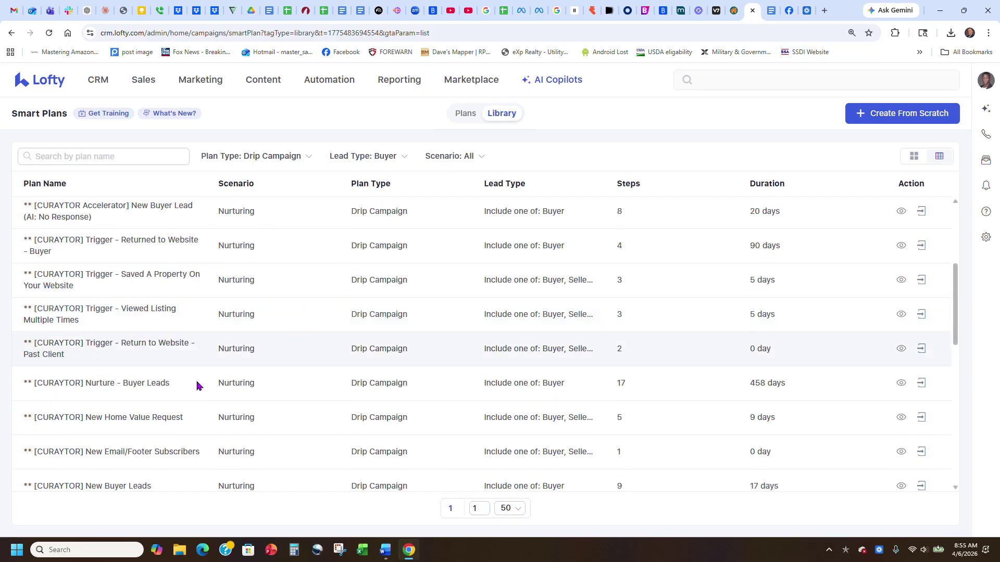
scroll(168, 400, "down", 3)
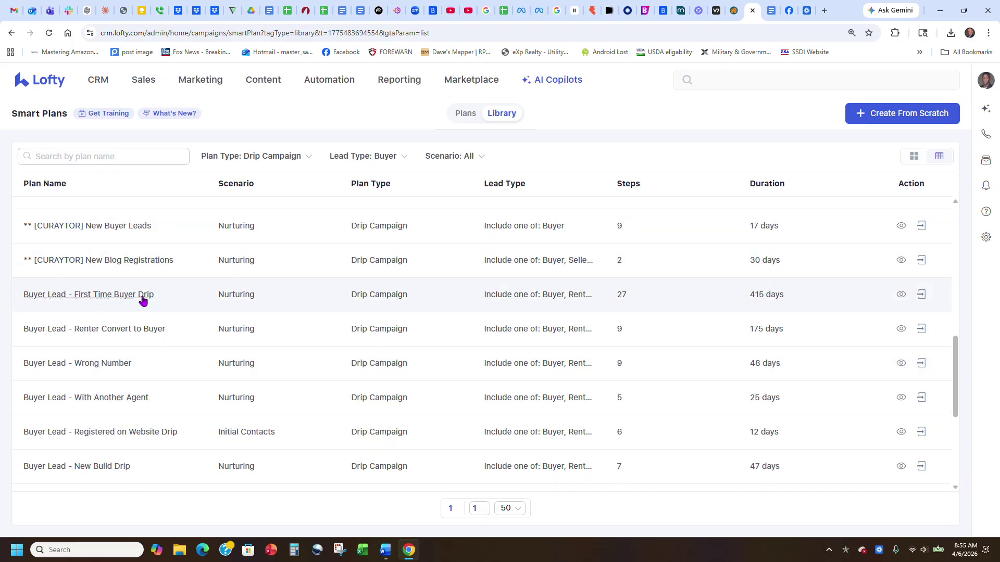
left_click(901, 476)
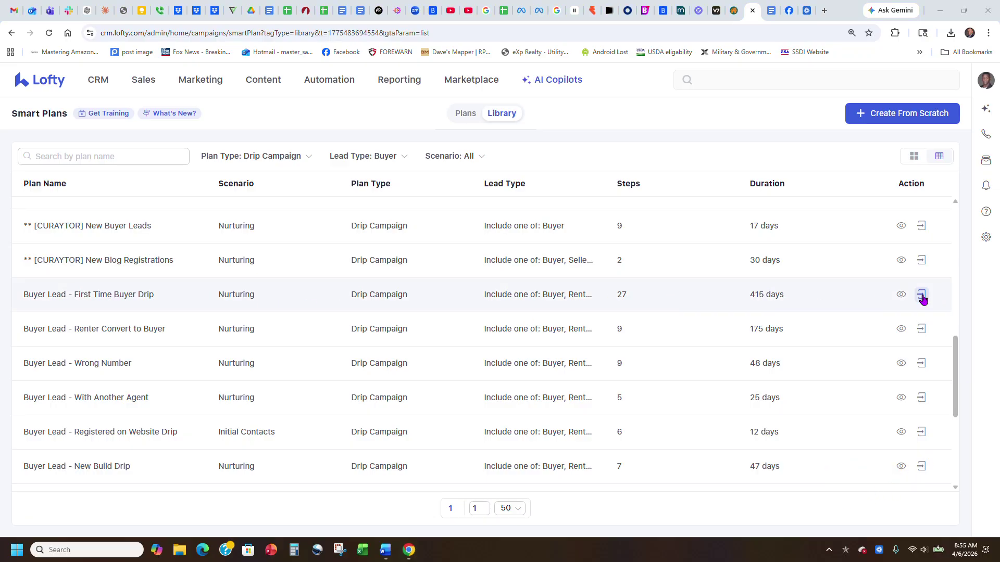
left_click_drag(787, 292, 736, 298)
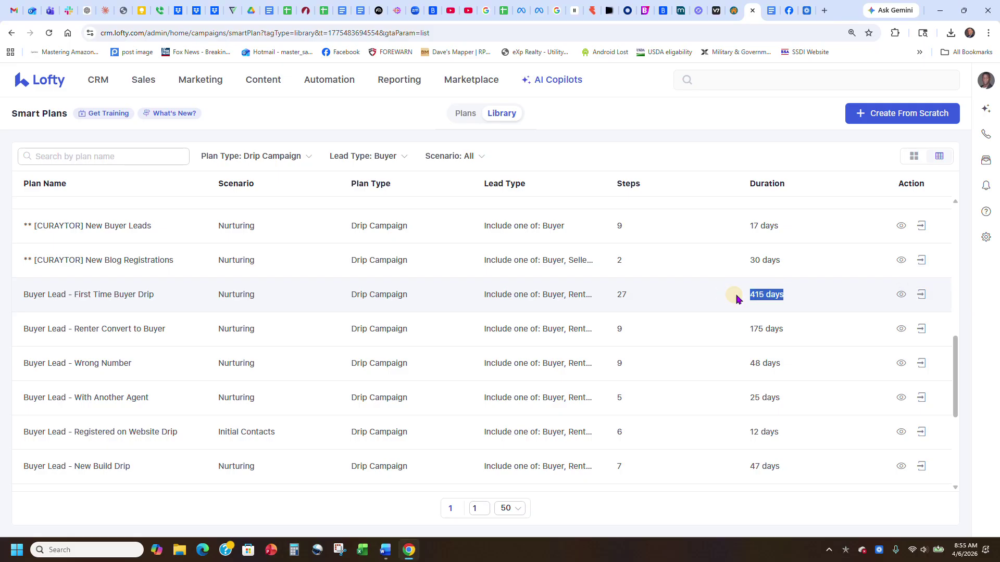
left_click(919, 295)
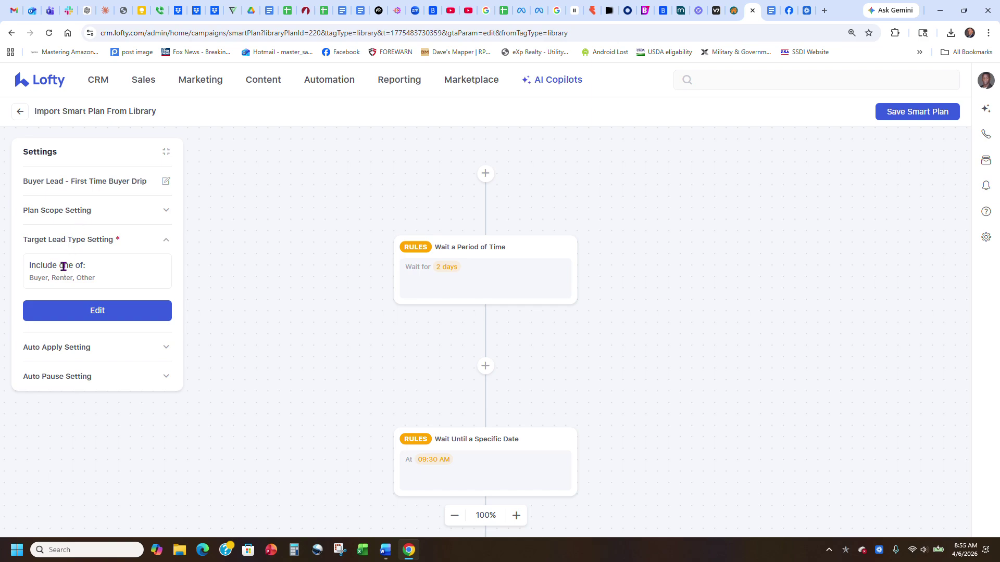
Limit the target lead type to Buyer by removing Renter and Other, and save the setting.
left_click(58, 313)
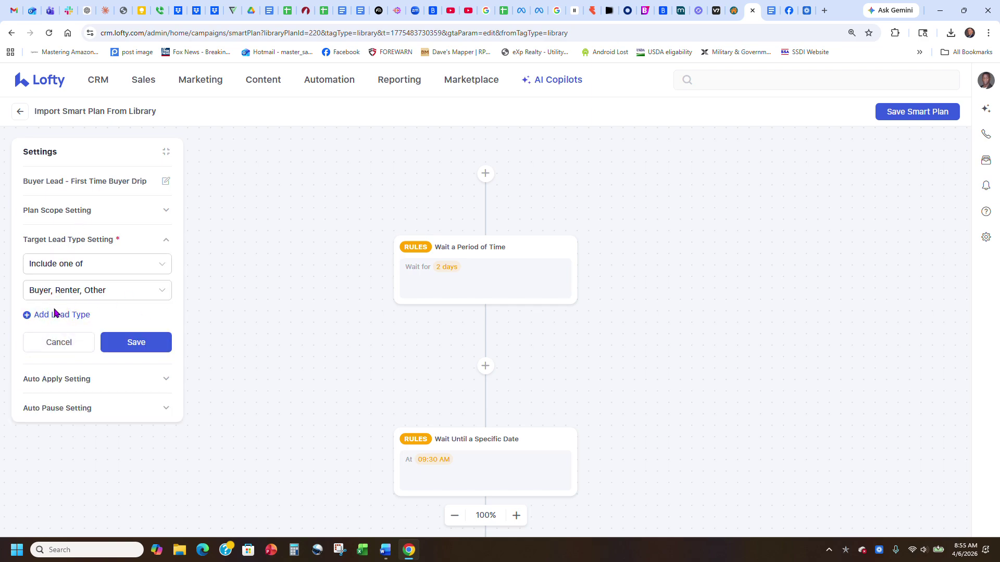
left_click(156, 295)
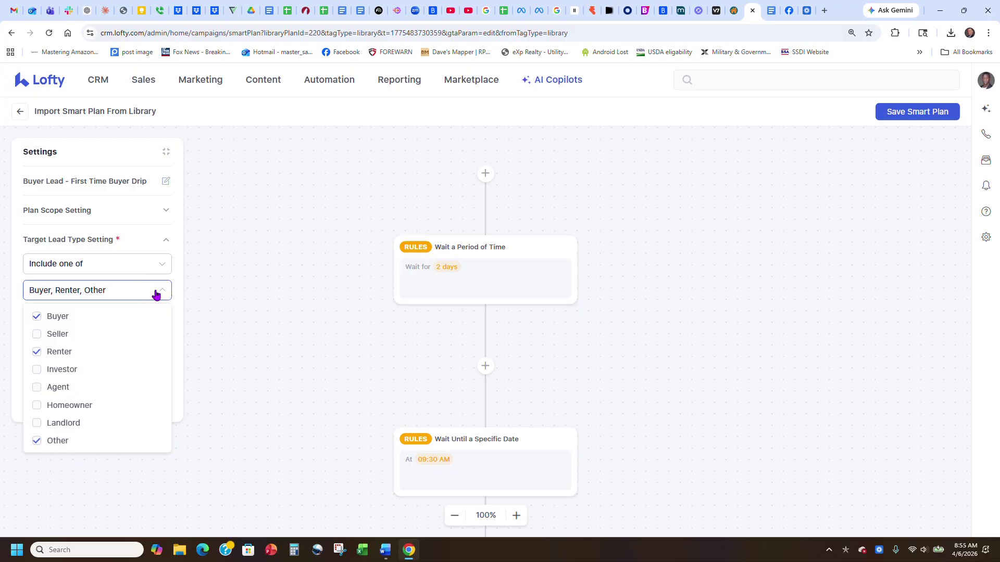
left_click(68, 317)
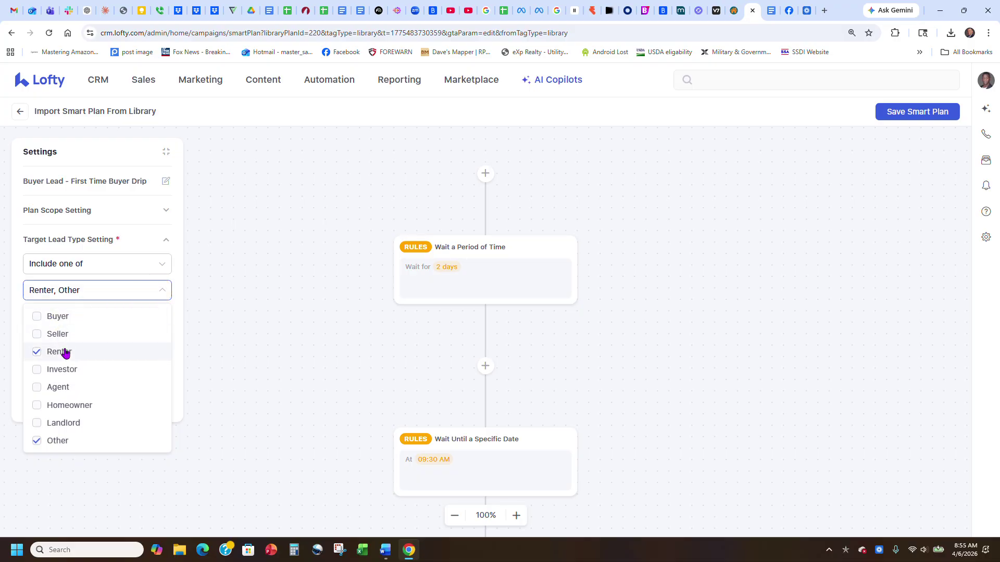
left_click(60, 317)
left_click(61, 352)
left_click(65, 443)
left_click(180, 356)
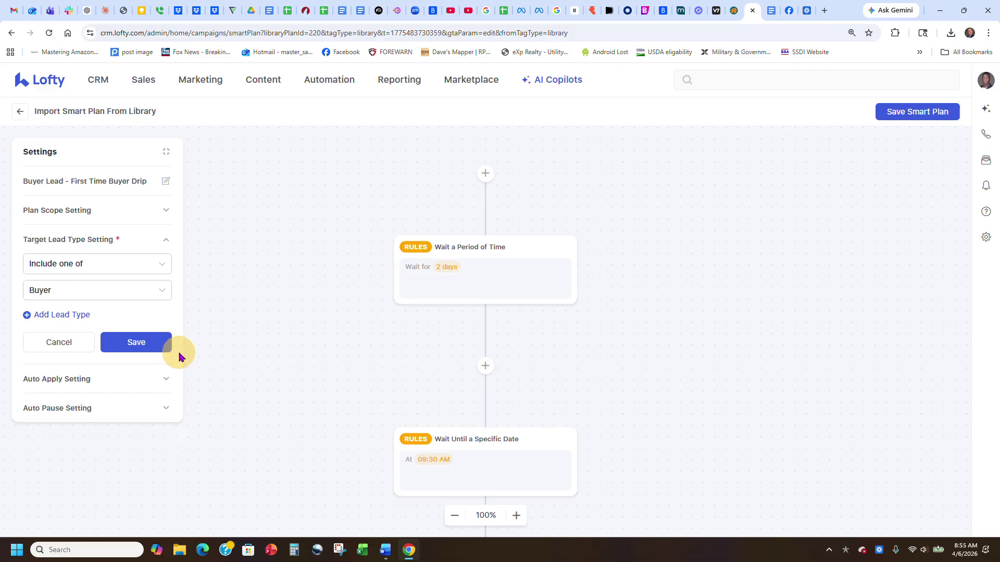
left_click(140, 342)
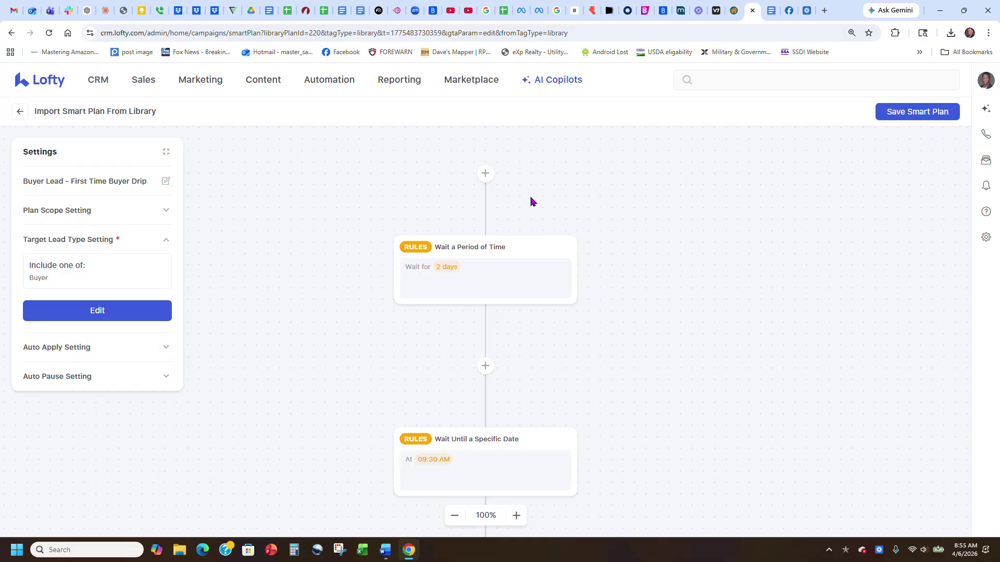
Add a Lead Created trigger without criteria at the start of the first-time buyer plan and save it.
left_click(485, 175)
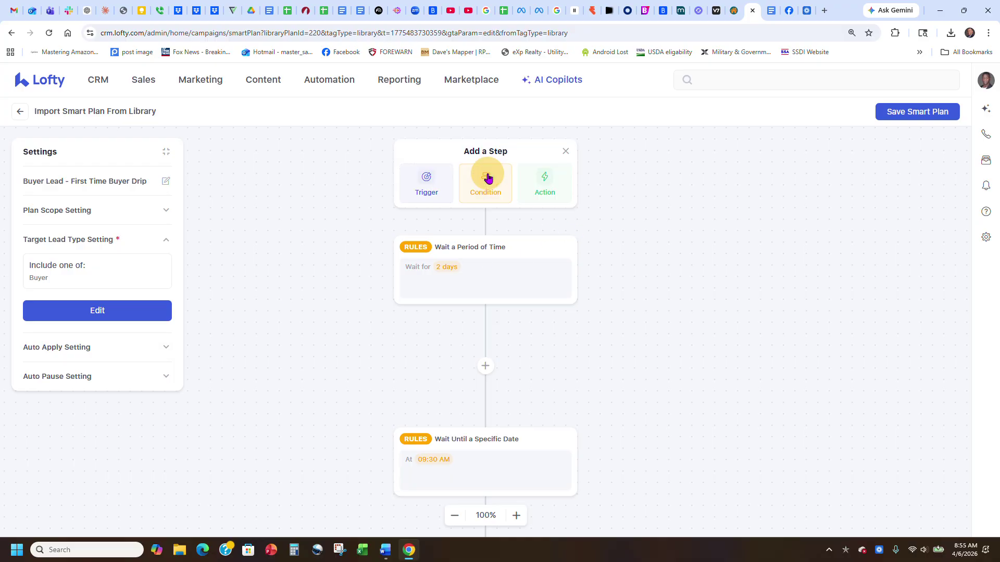
left_click(422, 181)
left_click(828, 198)
left_click(936, 524)
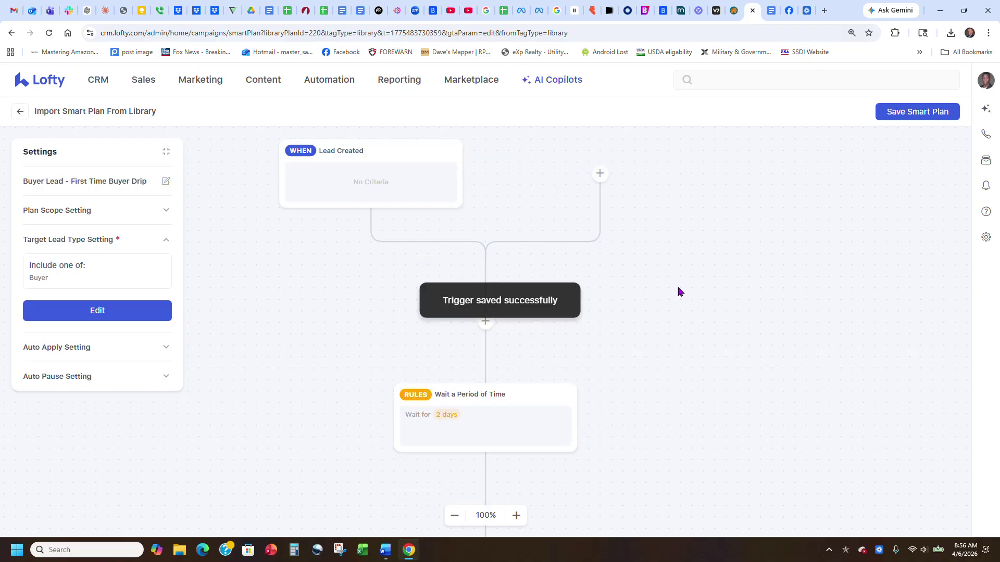
Enable Auto Apply for the first-time buyer plan, confirm its activation, and turn on Auto Re-apply.
left_click(152, 347)
left_click(153, 296)
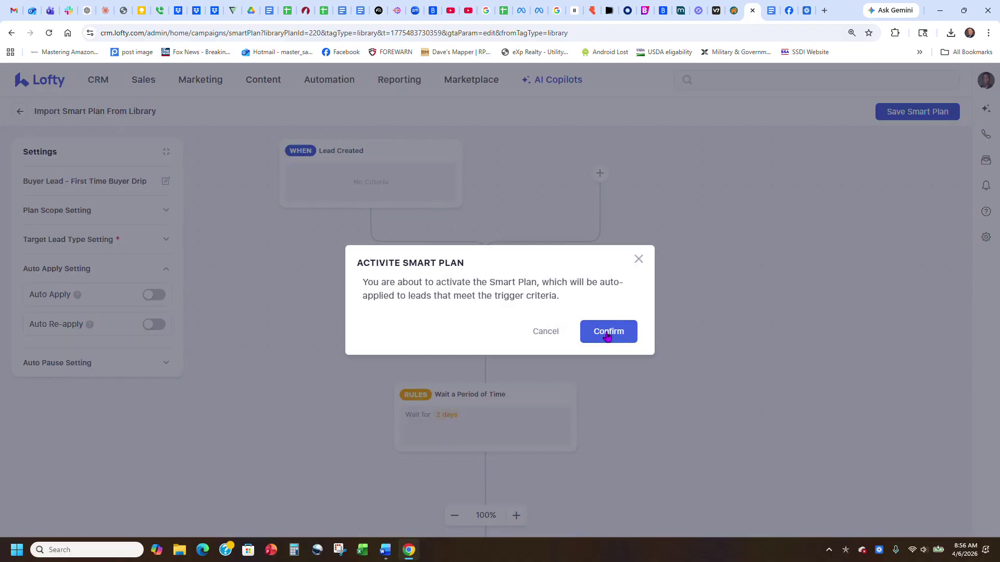
left_click(606, 333)
left_click(159, 325)
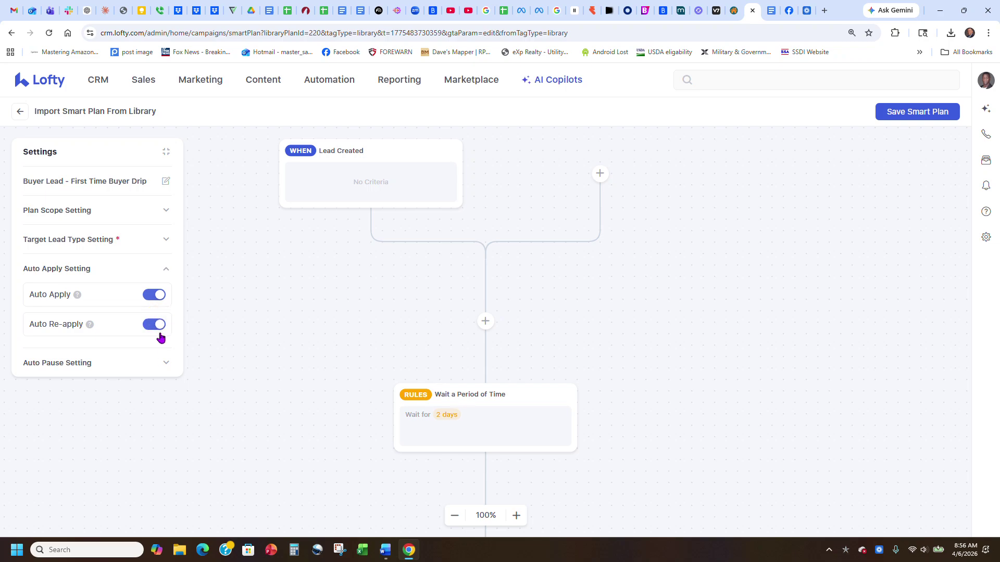
Auto-pause the first-time buyer plan when the lead responds or reaches out, moving the lead to the *Warm (60-90 days) pipeline.
left_click(166, 363)
left_click(28, 321)
left_click(84, 346)
left_click(89, 393)
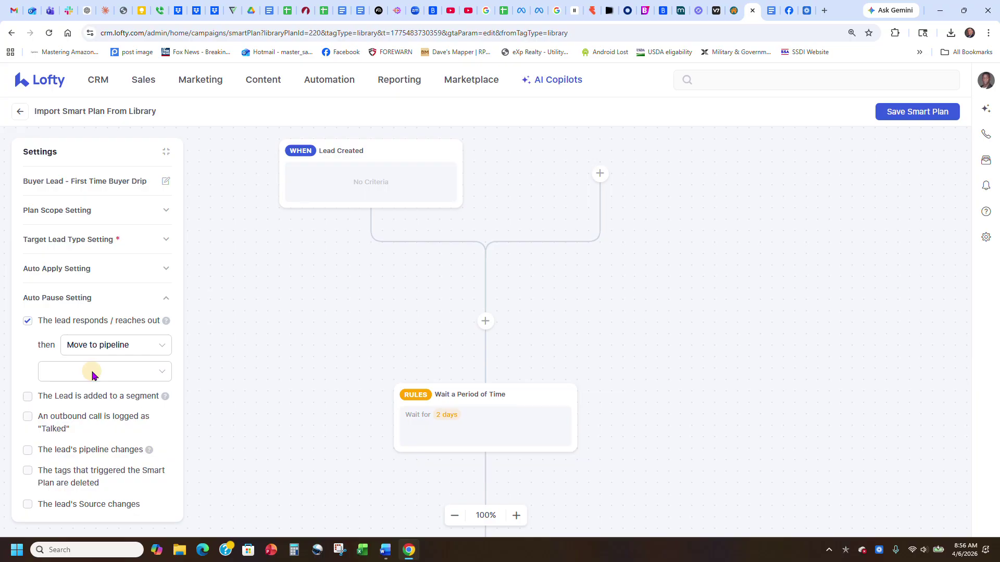
left_click(91, 373)
left_click(89, 416)
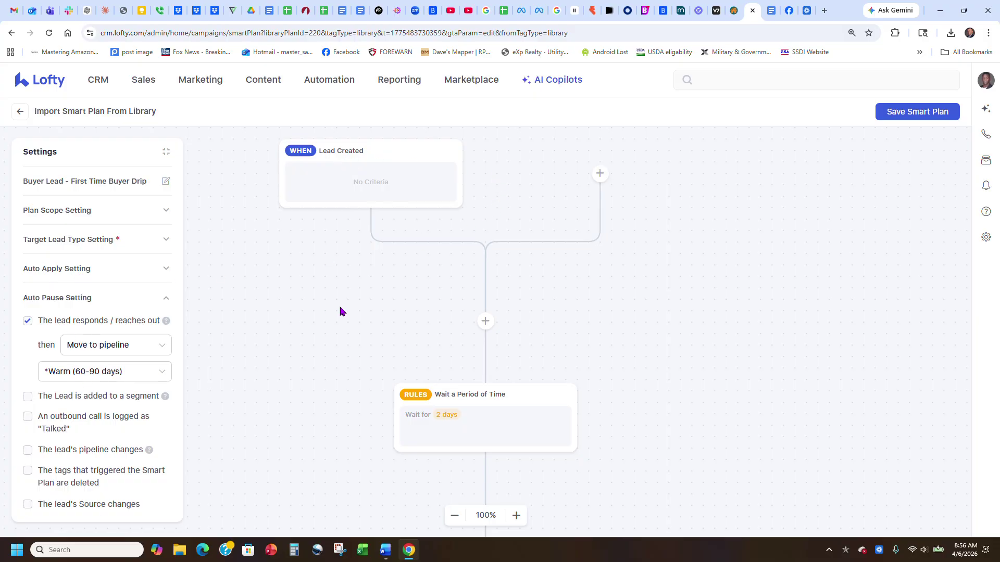
Look through the first-time buyer plan's waiting rules and emails, and leave the import without saving.
scroll(596, 257, "down", 10)
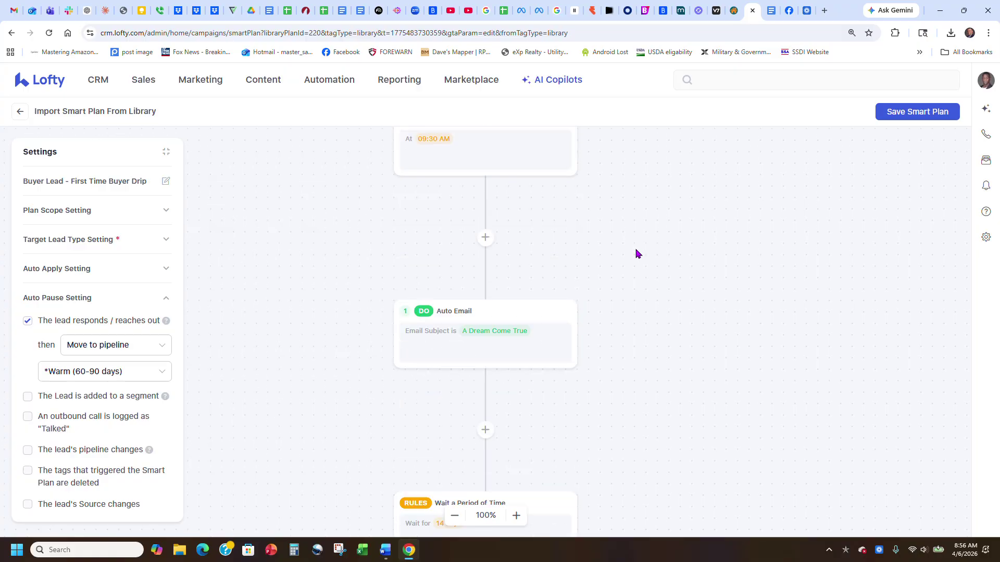
scroll(647, 274, "down", 10)
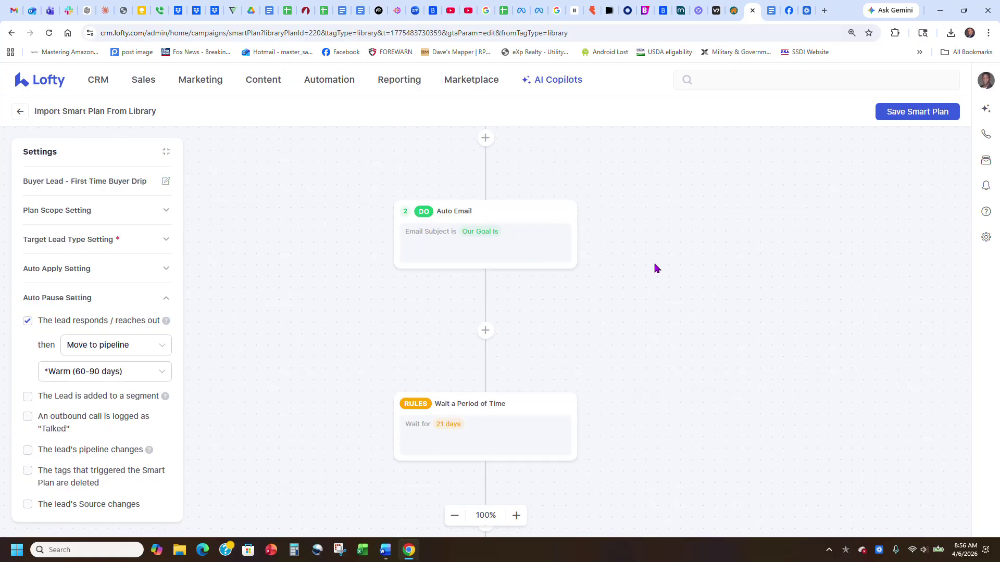
scroll(648, 265, "up", 5)
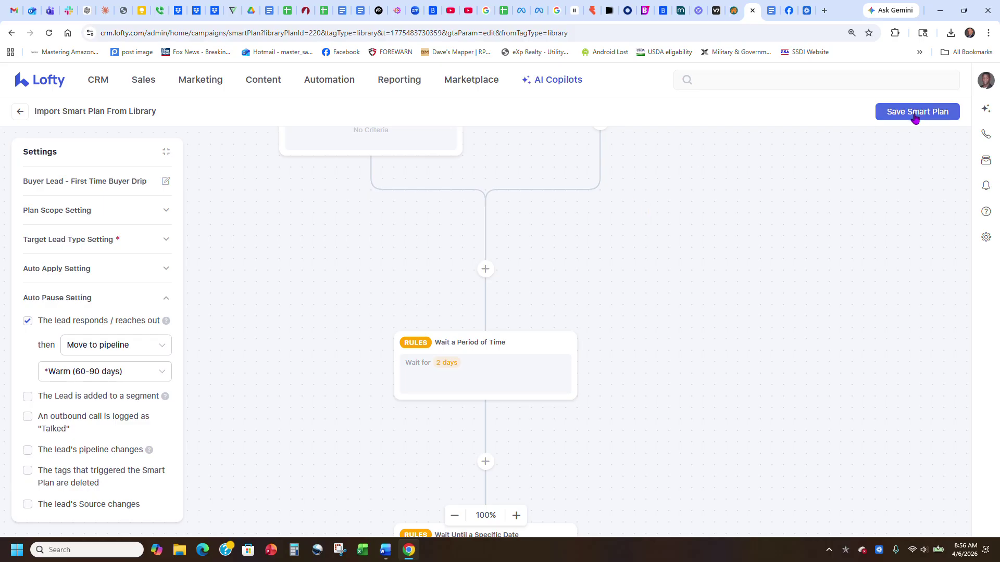
left_click(21, 111)
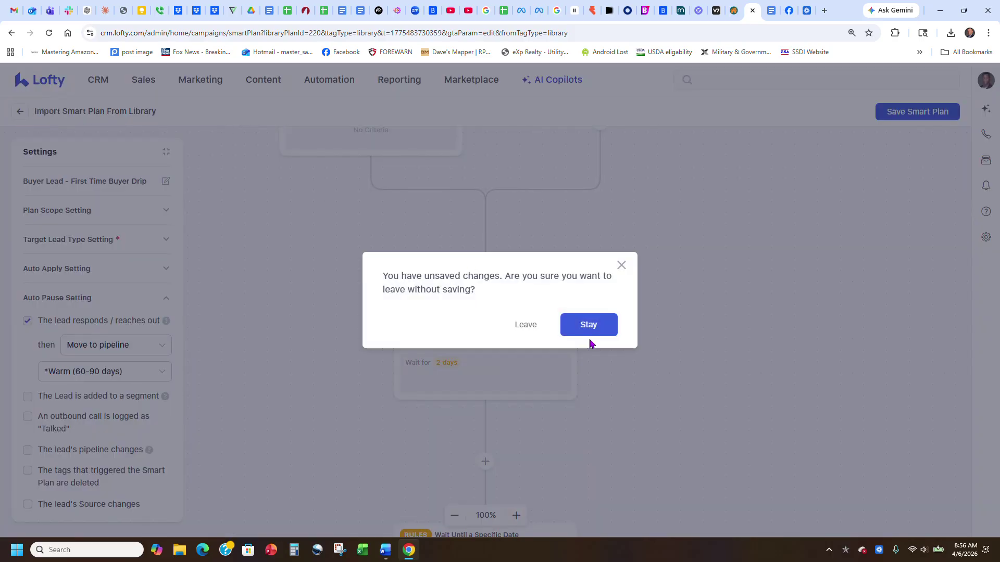
left_click(583, 328)
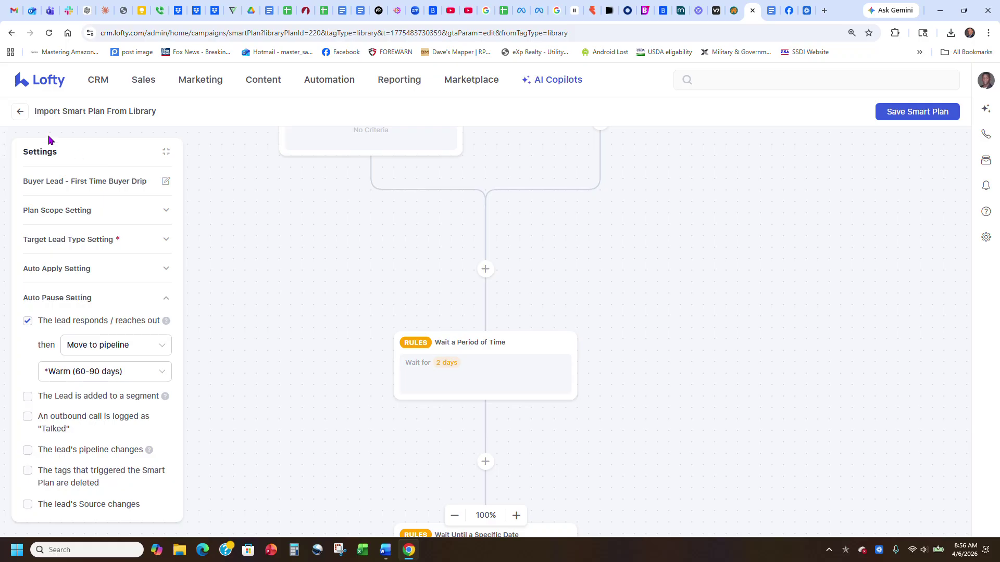
left_click(20, 111)
left_click(524, 323)
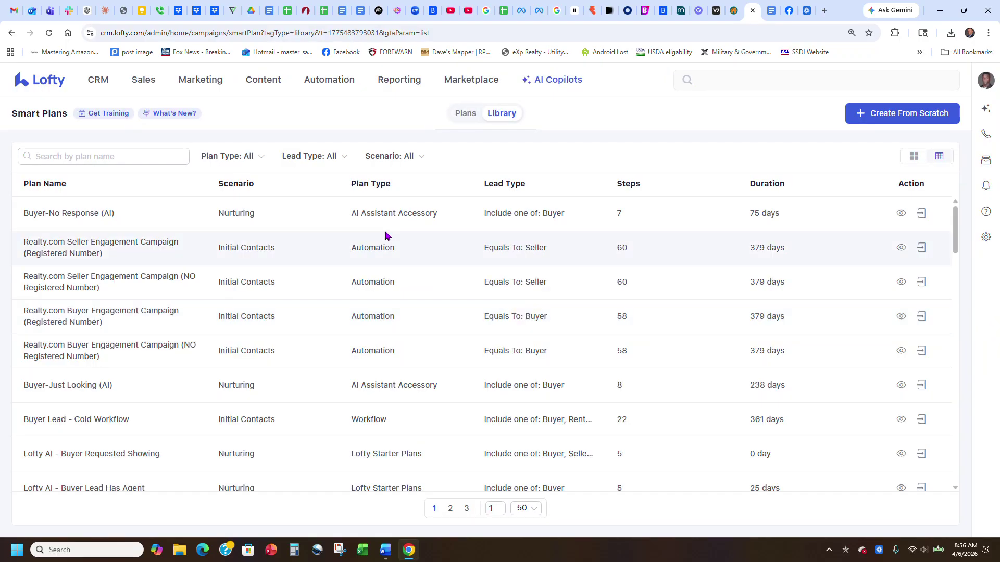
Filter the plan library to the Drip Campaign plan type and the Renter lead type.
left_click(248, 157)
left_click(237, 231)
left_click(379, 159)
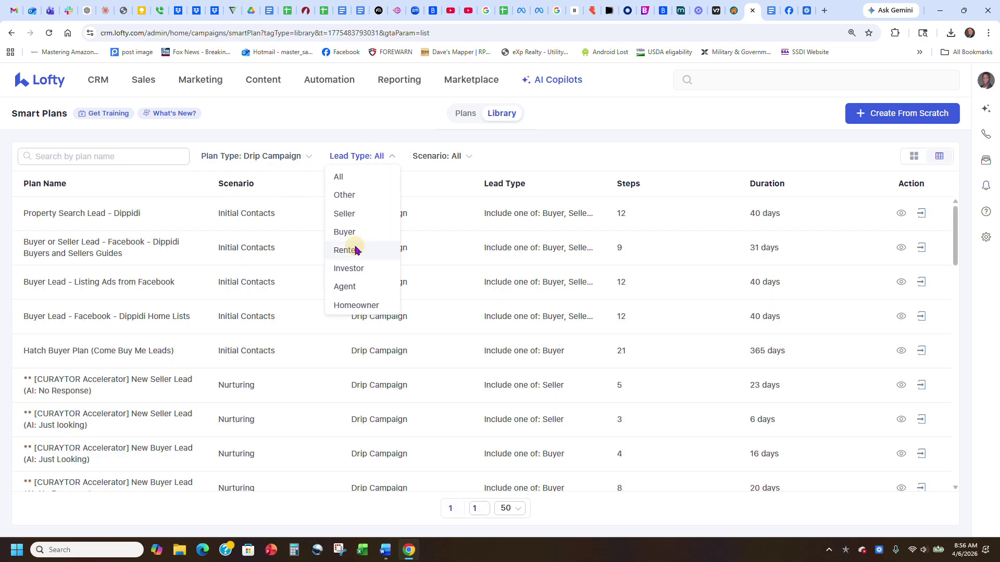
left_click(347, 250)
Find "Buyer Lead - Renter Convert to Buyer" among the renter plans and open it for import.
scroll(313, 375, "down", 6)
scroll(341, 369, "up", 2)
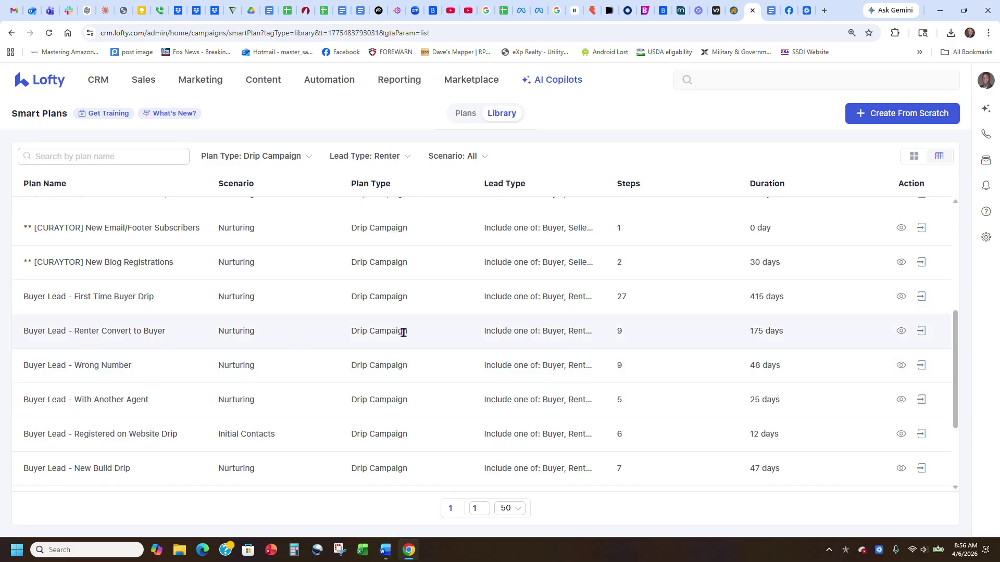
left_click(920, 333)
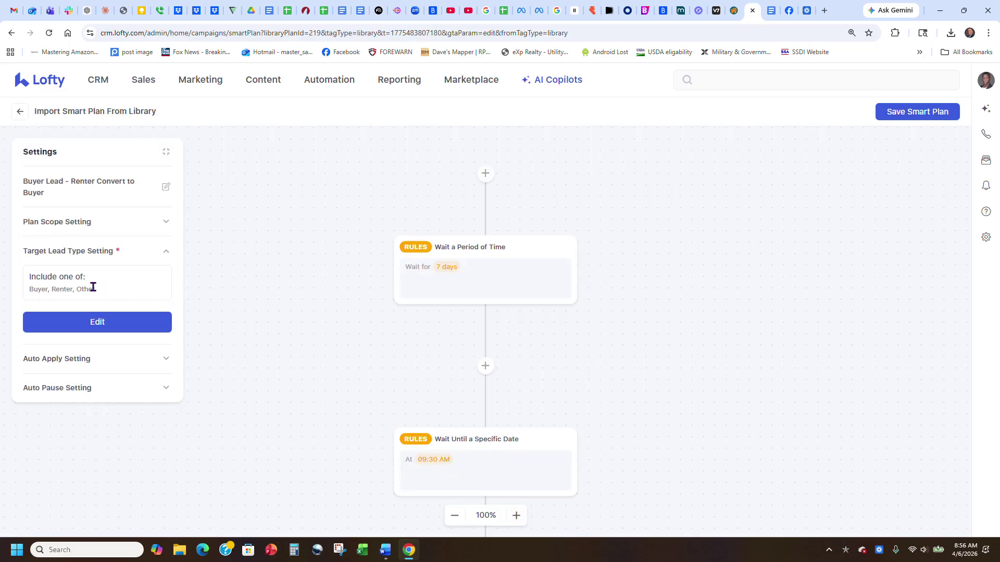
Restrict the renter plan's target lead type to Renter only, removing Buyer and Other, and save the setting.
left_click(93, 321)
left_click(91, 303)
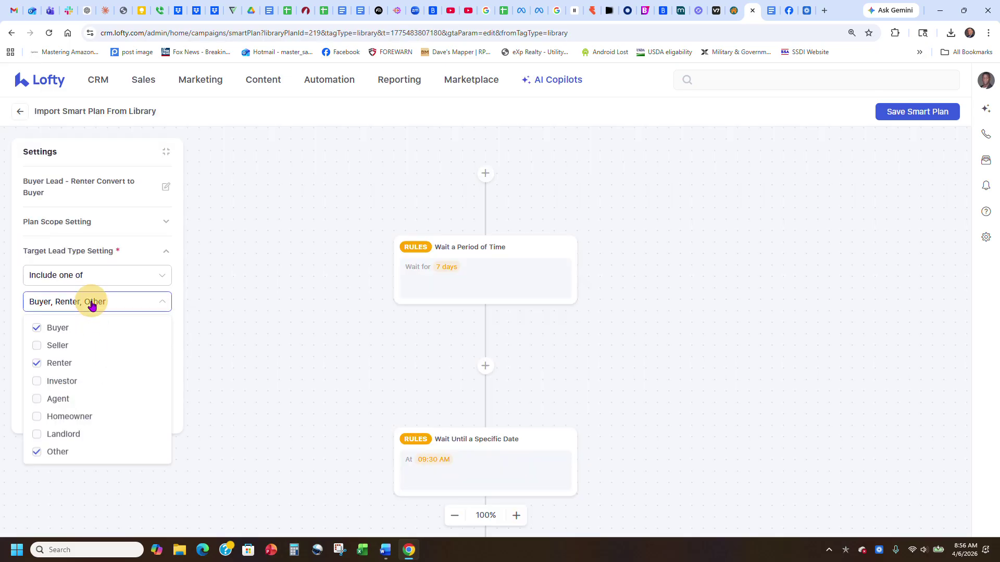
left_click(76, 329)
left_click(83, 452)
left_click(179, 316)
left_click(142, 356)
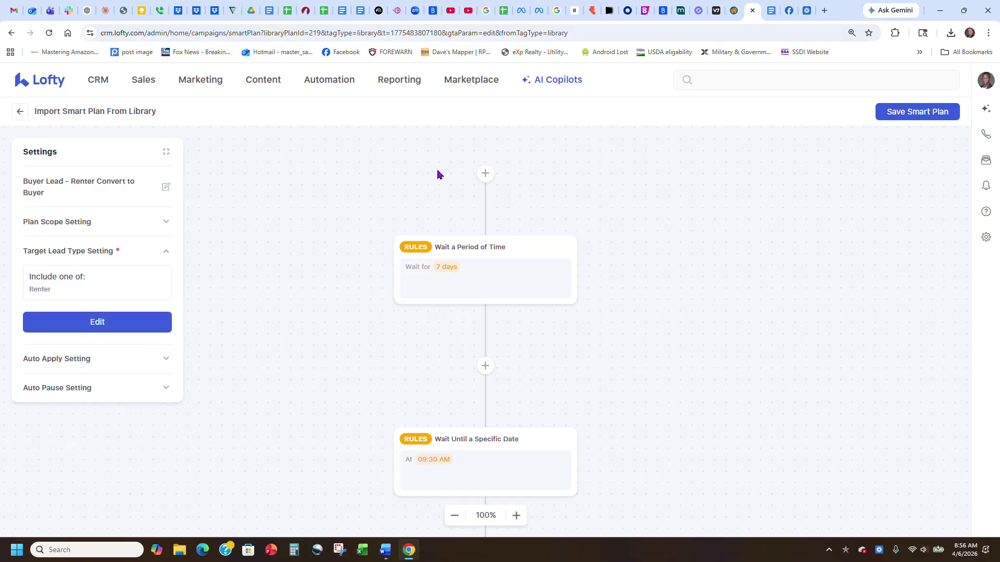
Add a Lead Created trigger without criteria at the start of the renter plan and save it.
left_click(485, 173)
left_click(416, 181)
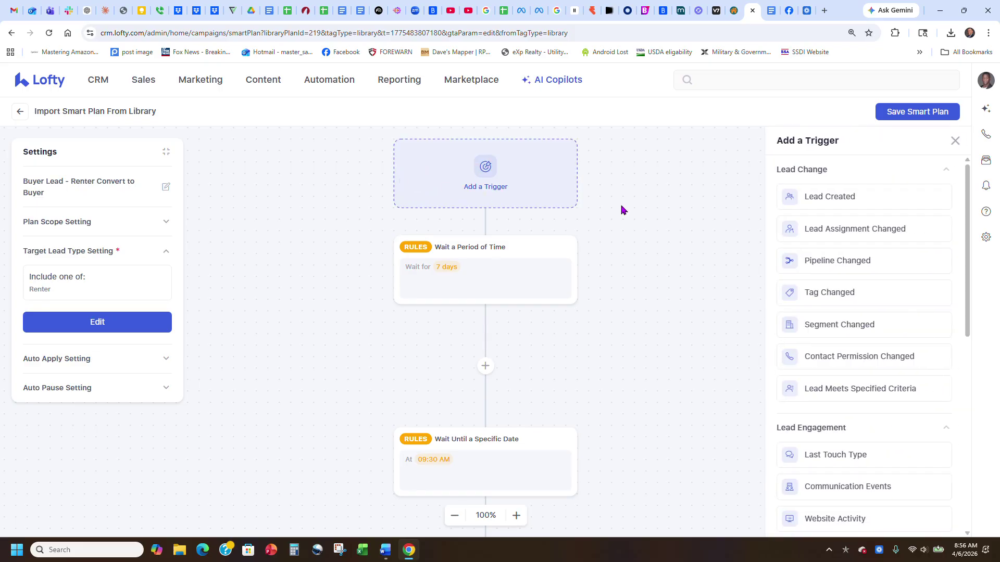
left_click(872, 197)
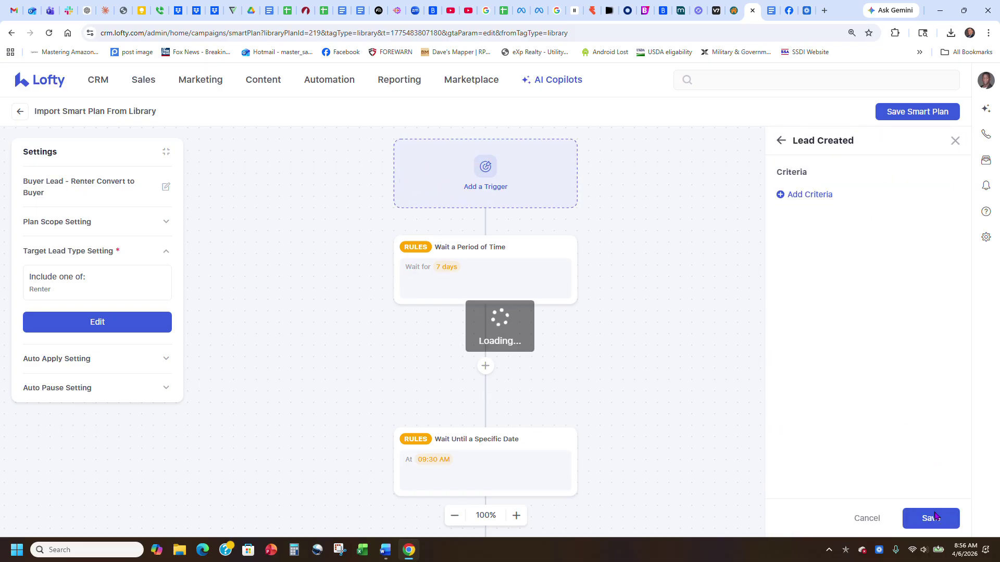
left_click(932, 518)
Turn on Auto Apply and Auto Re-apply for the renter plan.
left_click(96, 358)
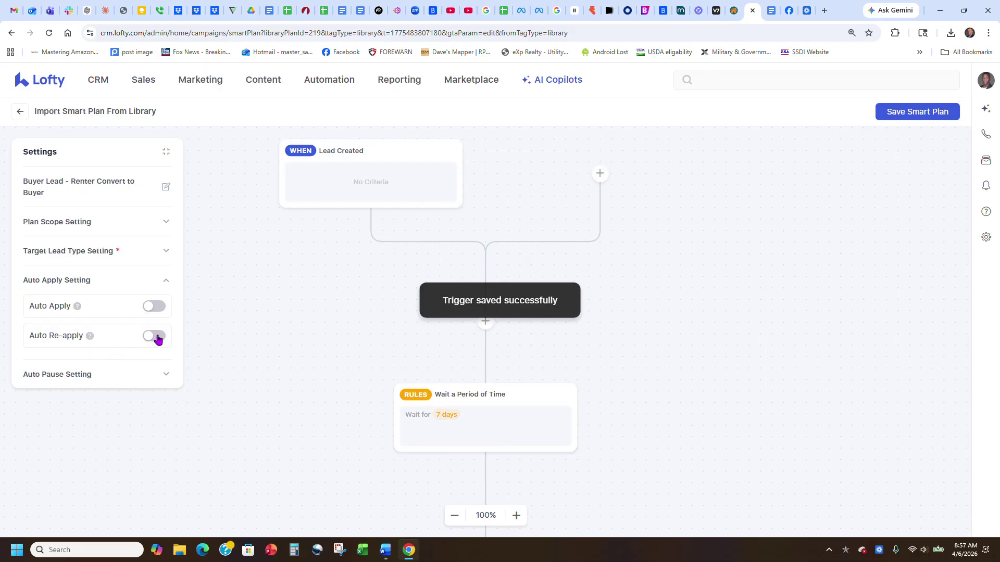
left_click(148, 311)
left_click(599, 331)
left_click(155, 336)
Auto-pause the renter plan when the lead responds or reaches out, and choose the pipeline the lead moves to.
left_click(167, 375)
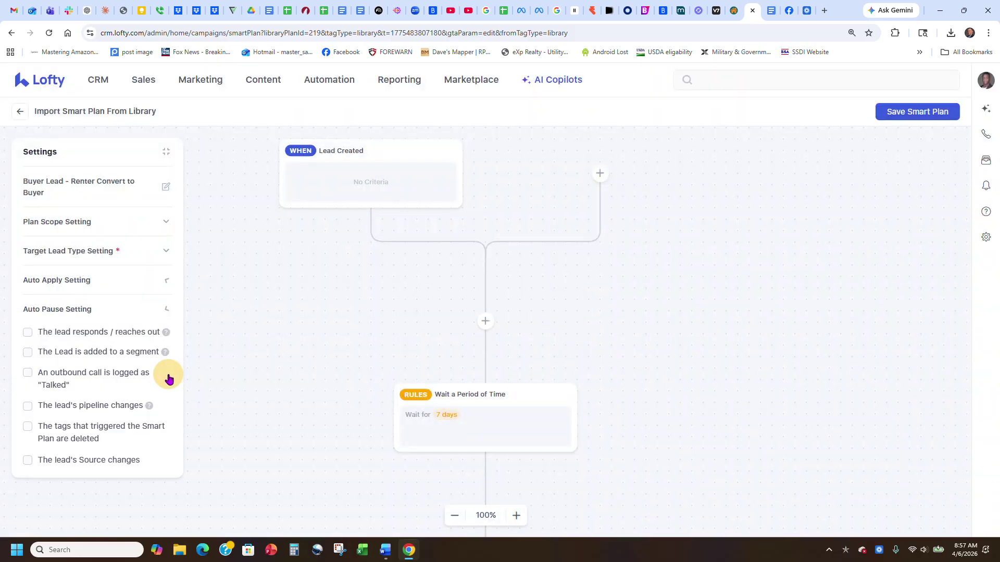
left_click(28, 332)
left_click(92, 359)
left_click(100, 401)
left_click(94, 385)
left_click(106, 425)
scroll(127, 330, "down", 1)
scroll(103, 325, "up", 1)
left_click(99, 312)
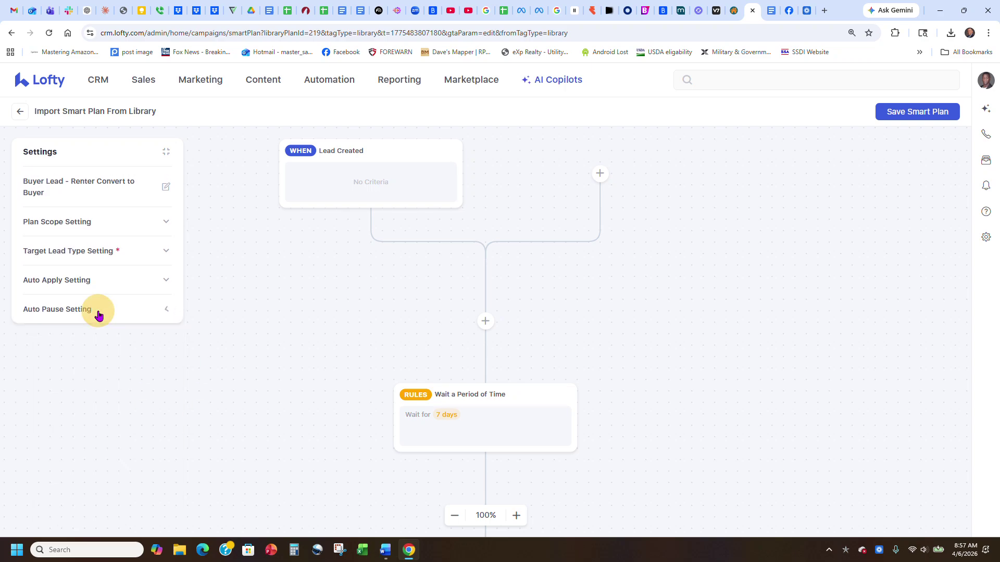
Leave the renter plan import without saving and return to the plan library.
left_click(909, 113)
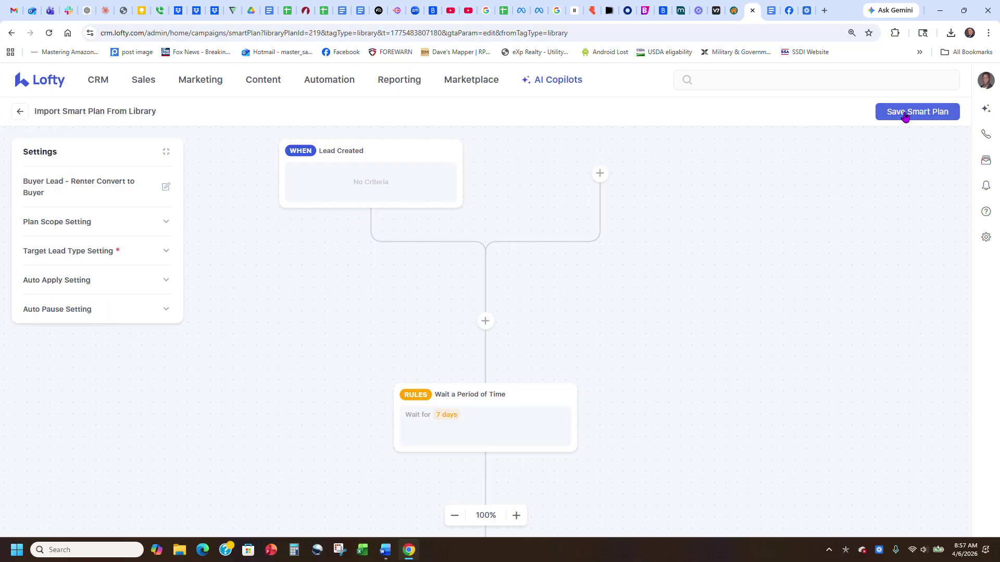
left_click(20, 113)
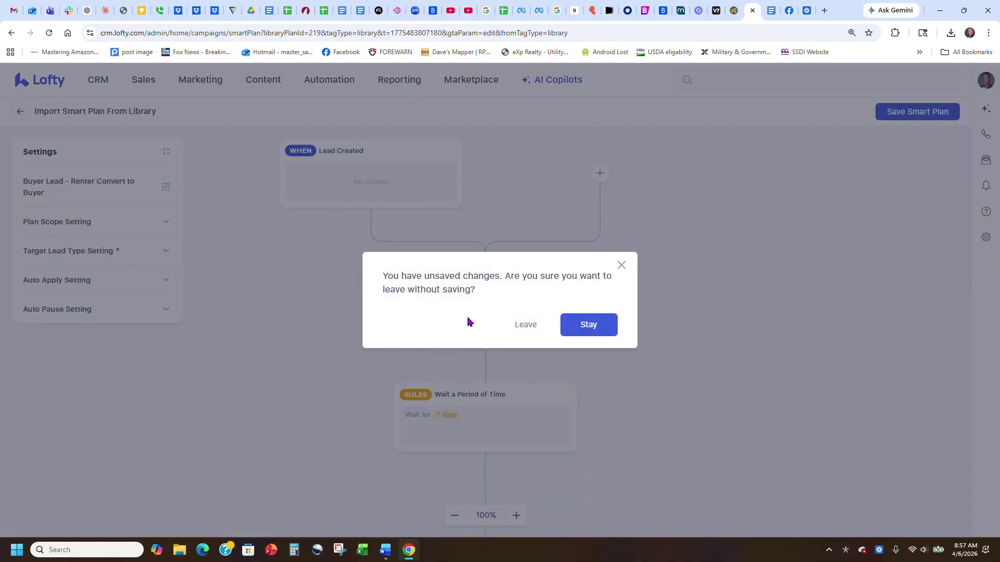
left_click(526, 325)
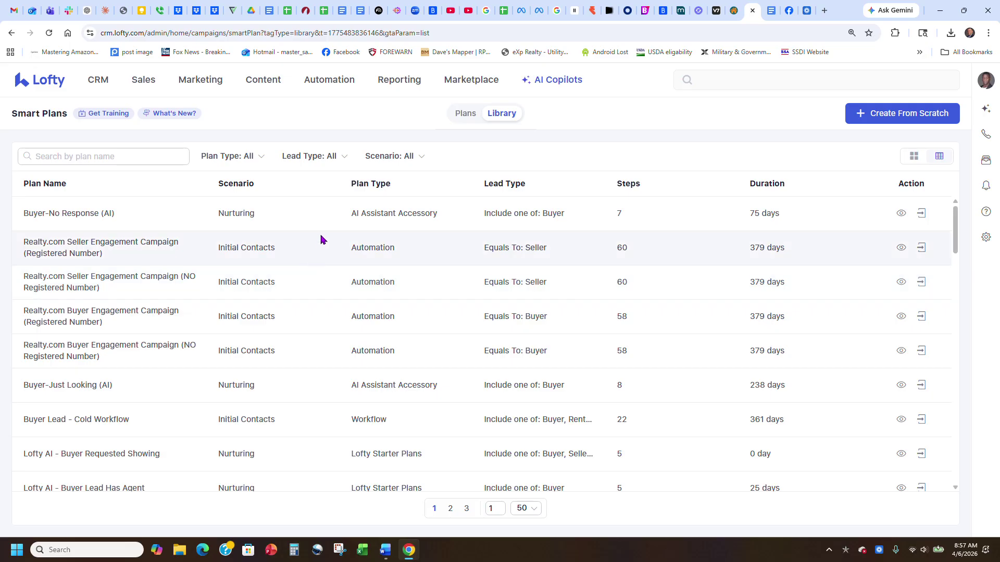
Filter the plan library to the Anniversaries scenario and open "Lofty Special Dates - Closed Date Anniversary" for import.
left_click(403, 159)
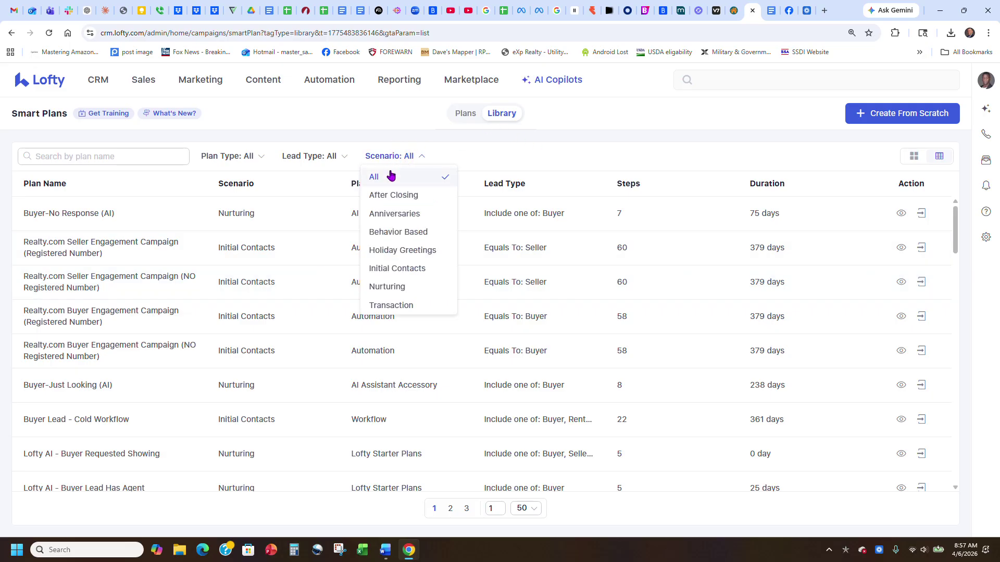
left_click(393, 215)
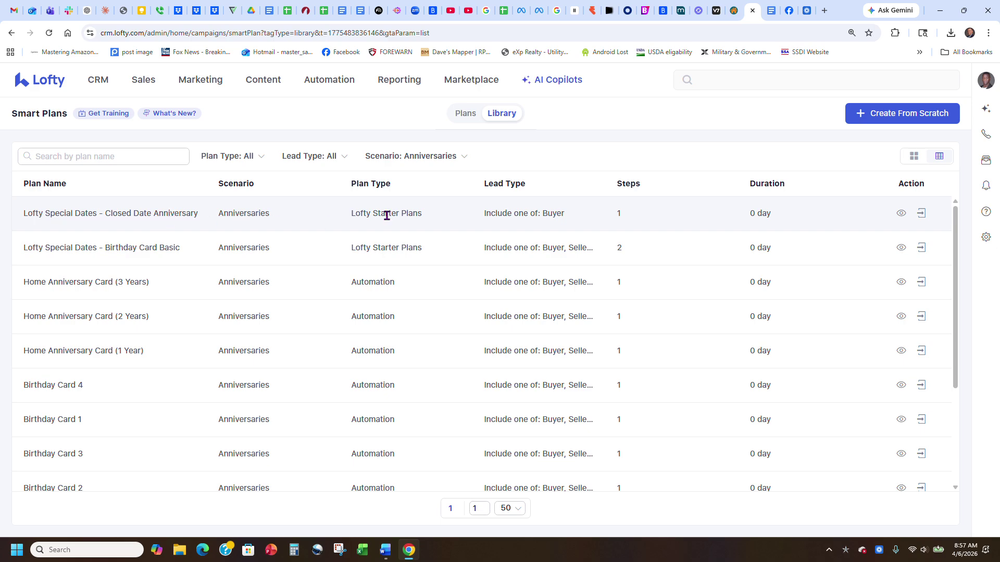
left_click(921, 213)
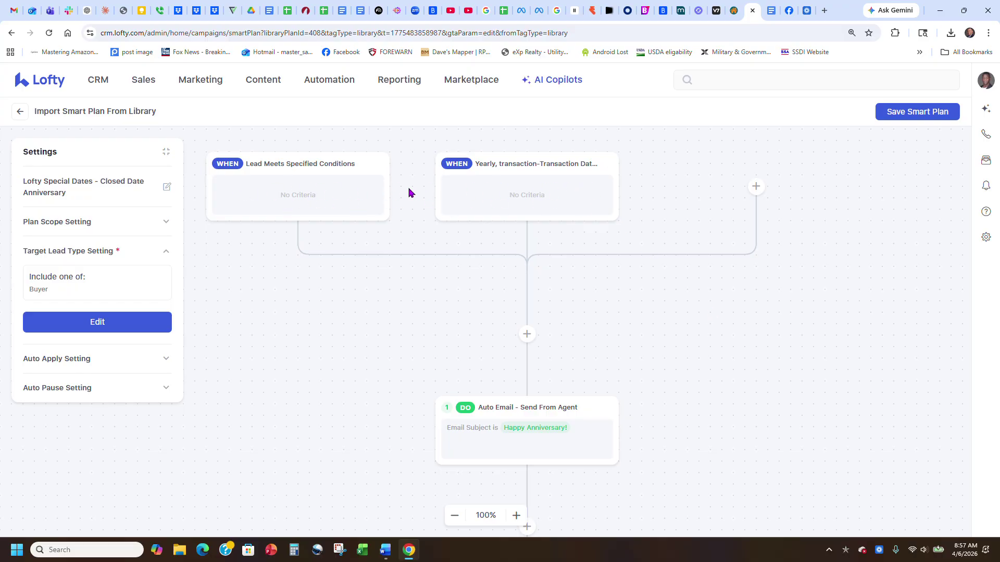
Extend the anniversary plan's target lead types to Buyer, Seller, Renter, Investor, Agent, Homeowner, Landlord and Other, and save the setting.
left_click(132, 326)
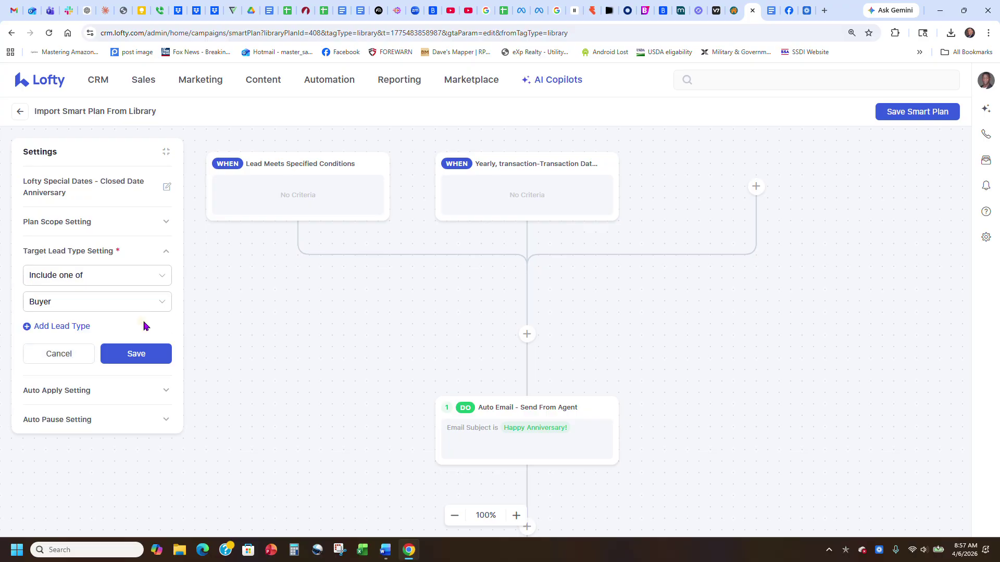
left_click(124, 305)
left_click(56, 345)
left_click(58, 362)
left_click(59, 385)
left_click(59, 399)
left_click(59, 417)
left_click(58, 435)
left_click(57, 452)
left_click(180, 307)
left_click(130, 356)
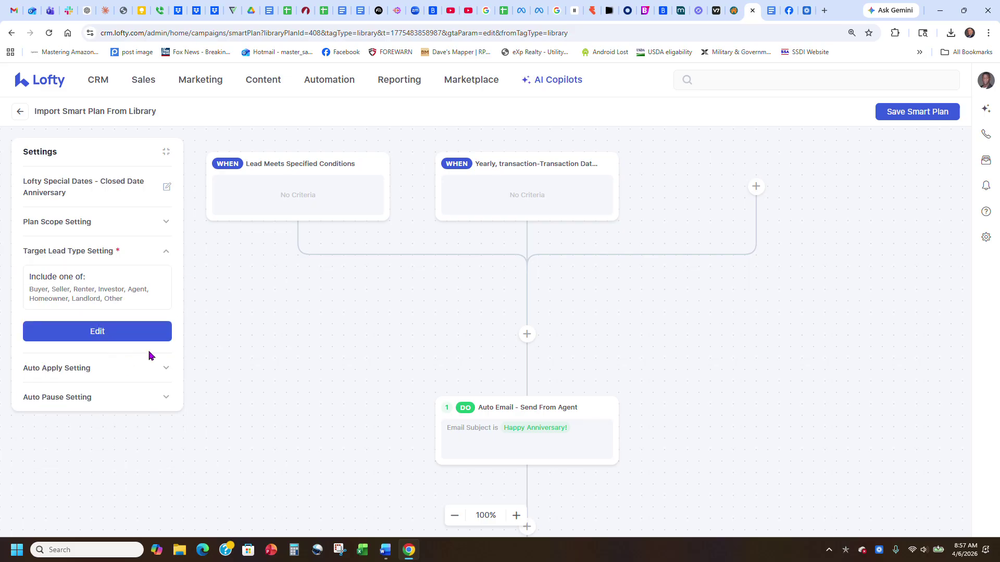
Turn on Auto Apply for the Closed Date Anniversary plan.
left_click(121, 368)
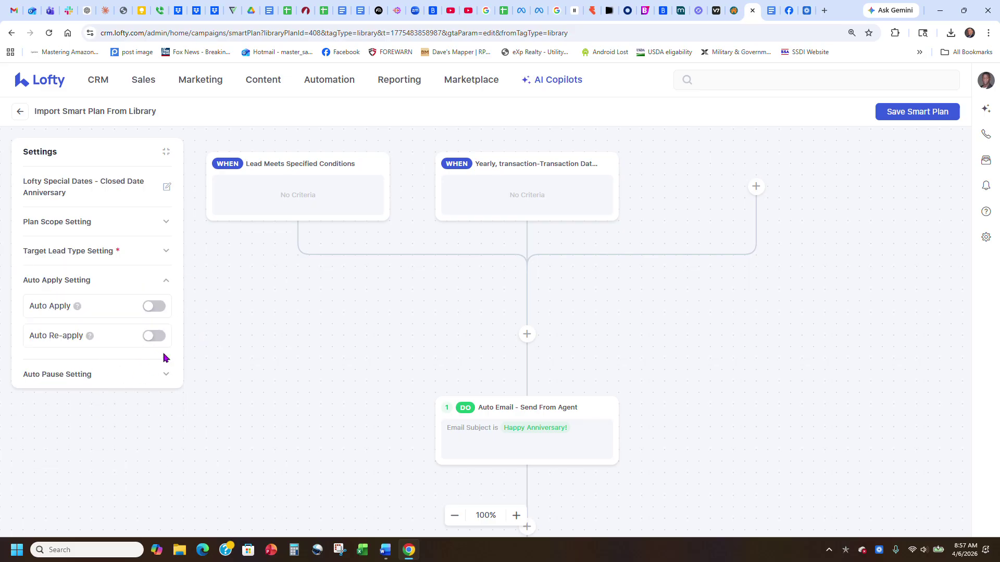
left_click(148, 307)
left_click(597, 334)
Look through the anniversary plan's auto-pause conditions and triggers, and leave the import without saving.
left_click(166, 376)
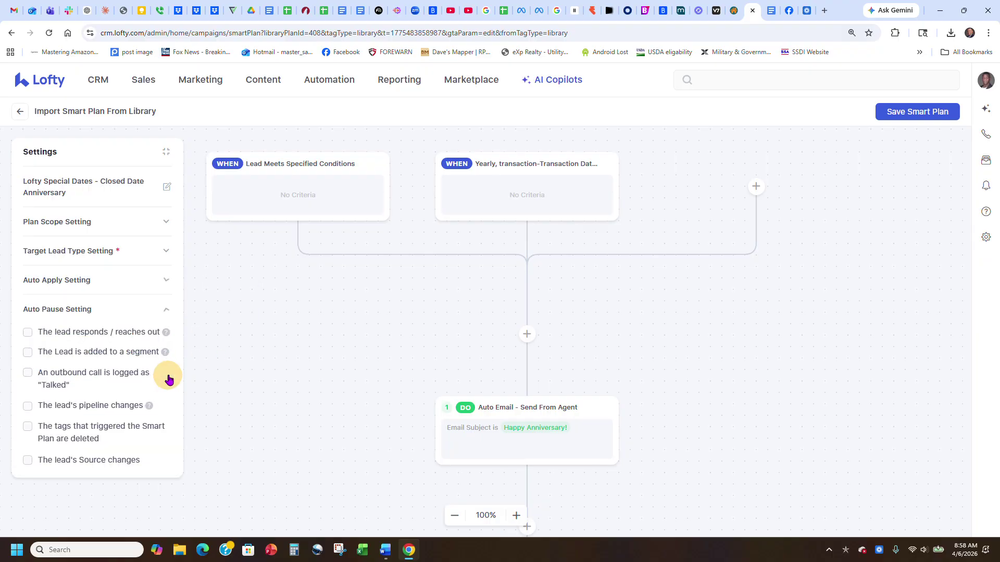
left_click(166, 312)
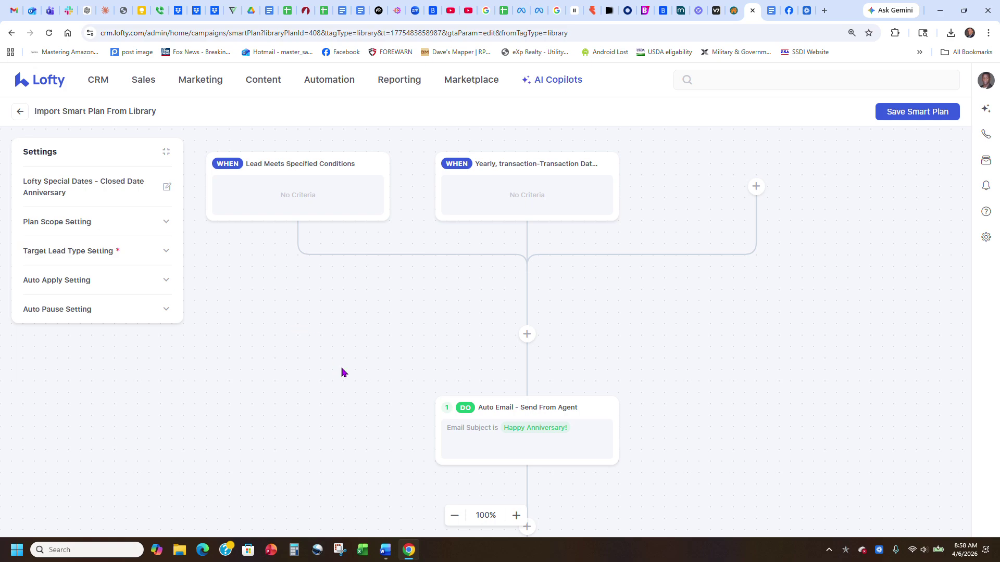
scroll(340, 369, "up", 3)
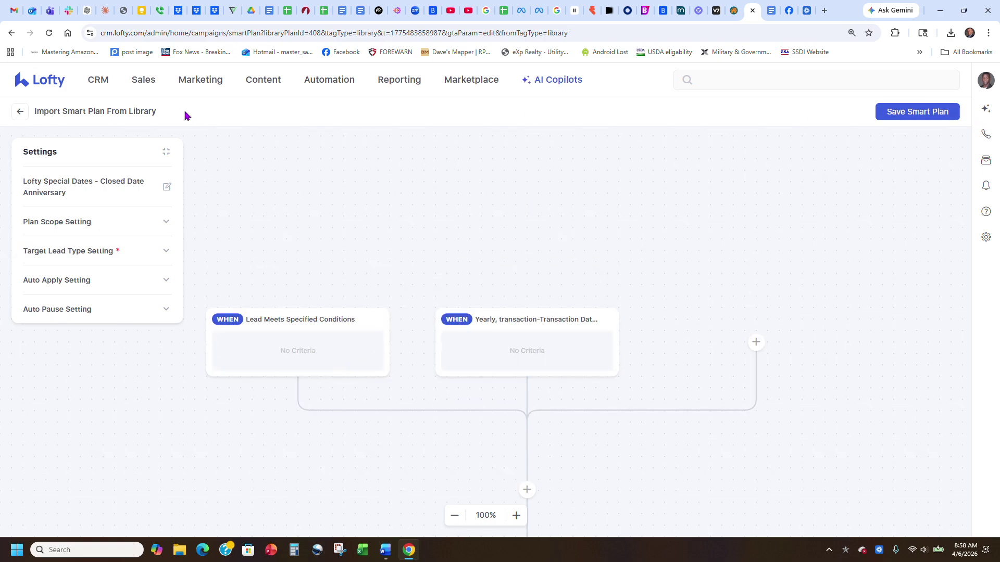
left_click(21, 113)
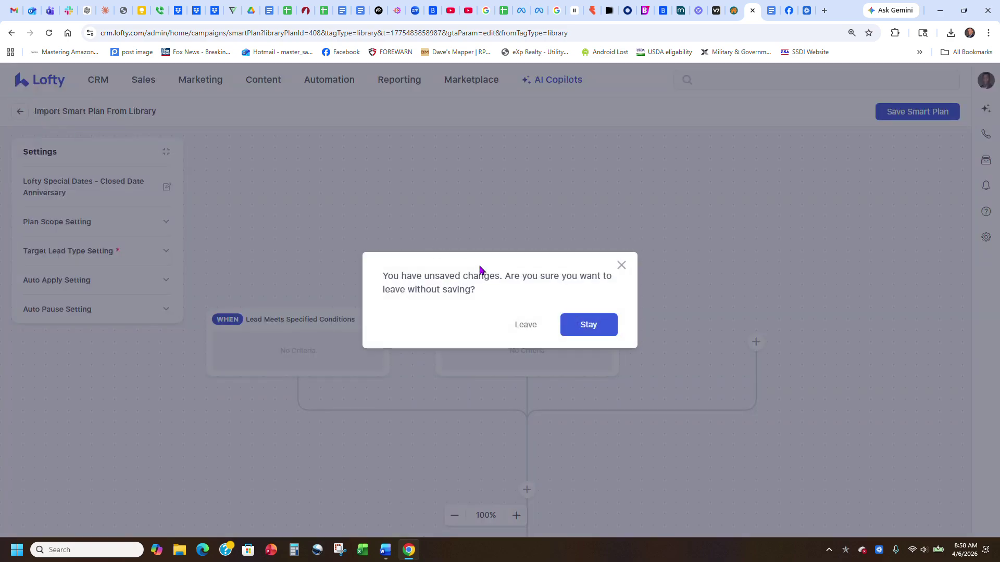
left_click(510, 329)
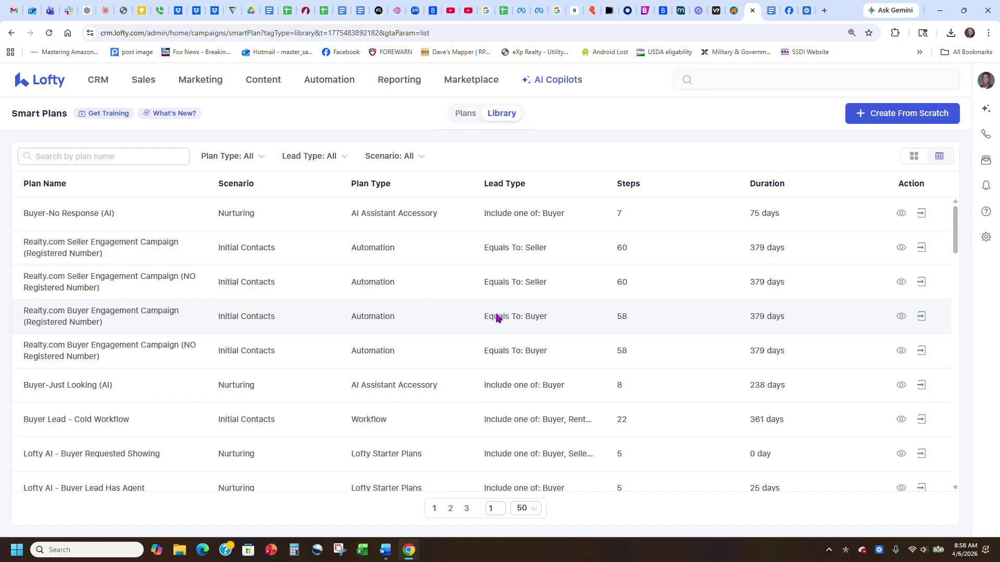
Browse the library's card plans by filtering to the Anniversaries scenario and switching the filter to Holiday Greetings.
left_click(397, 158)
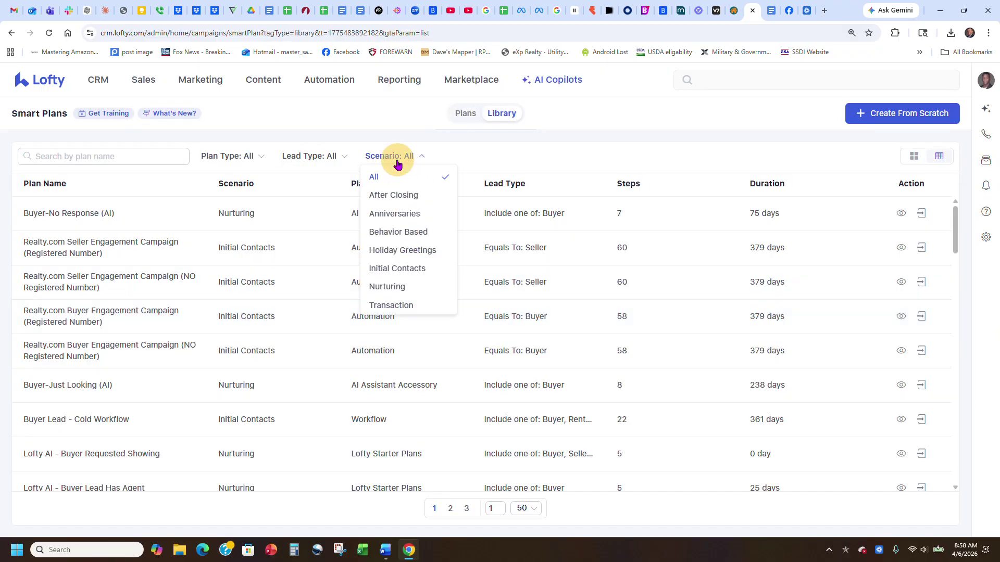
left_click(390, 214)
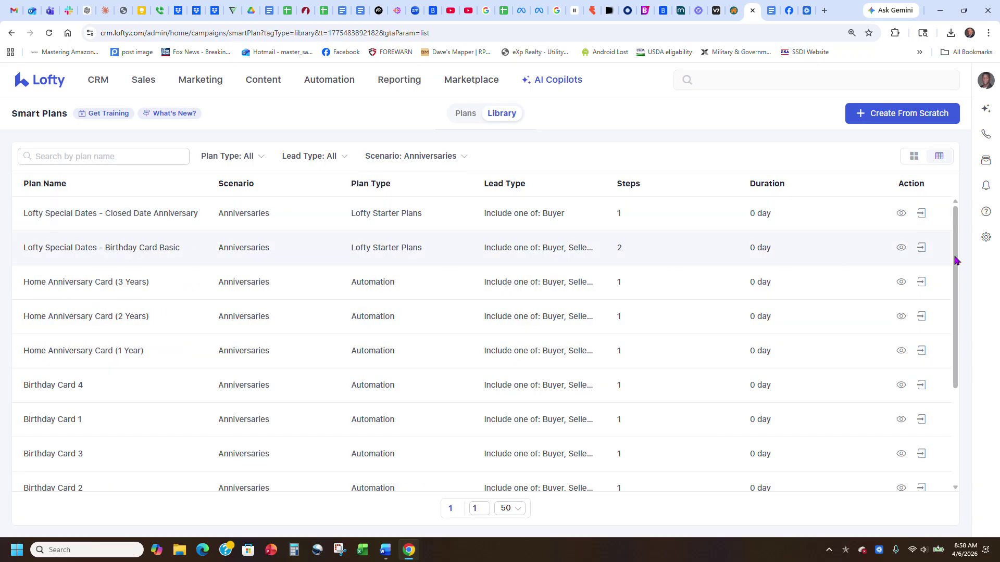
left_click(402, 158)
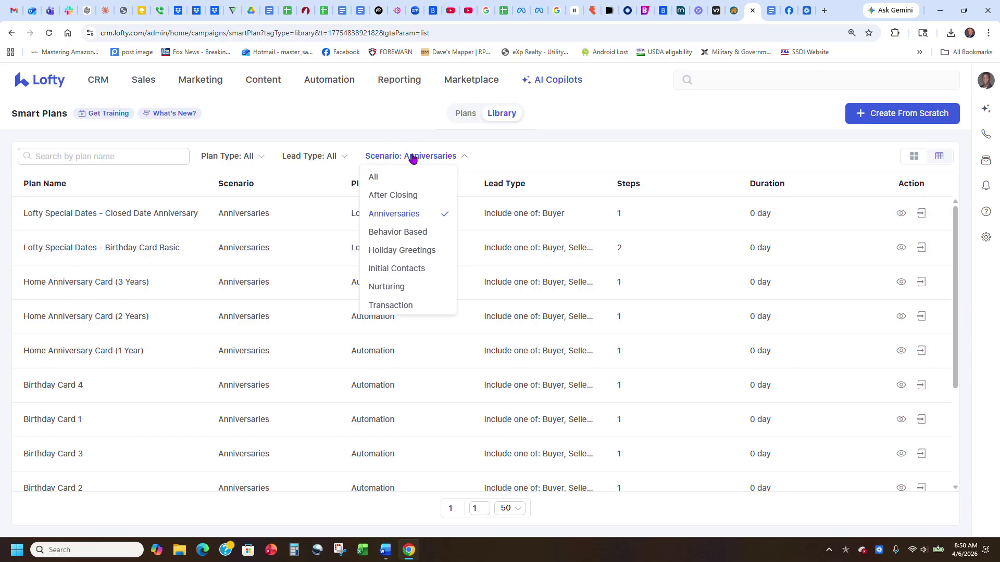
left_click(400, 251)
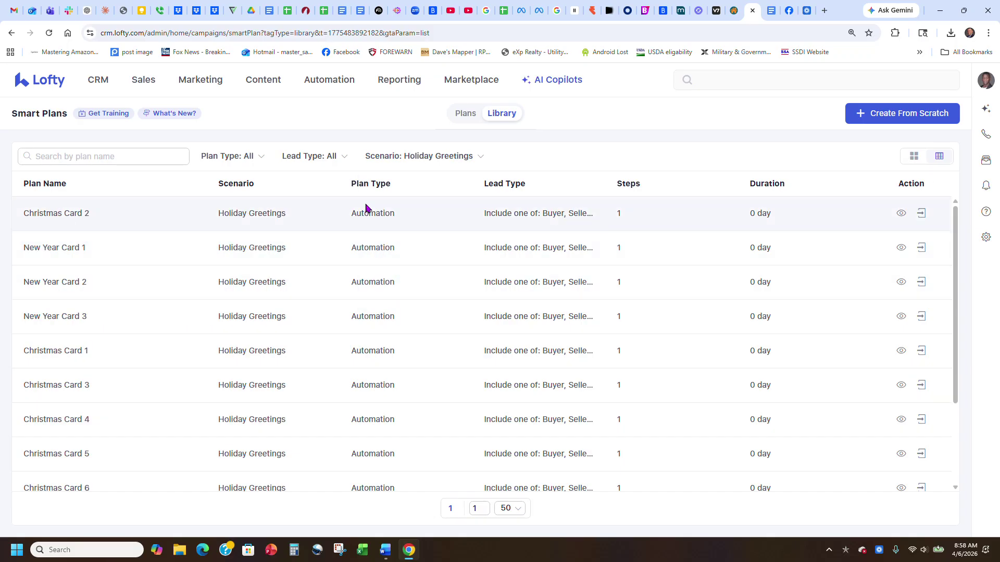
Open the list of the account's own smart plans and review the imported plans' lead types, conditions and auto-apply status.
left_click(455, 116)
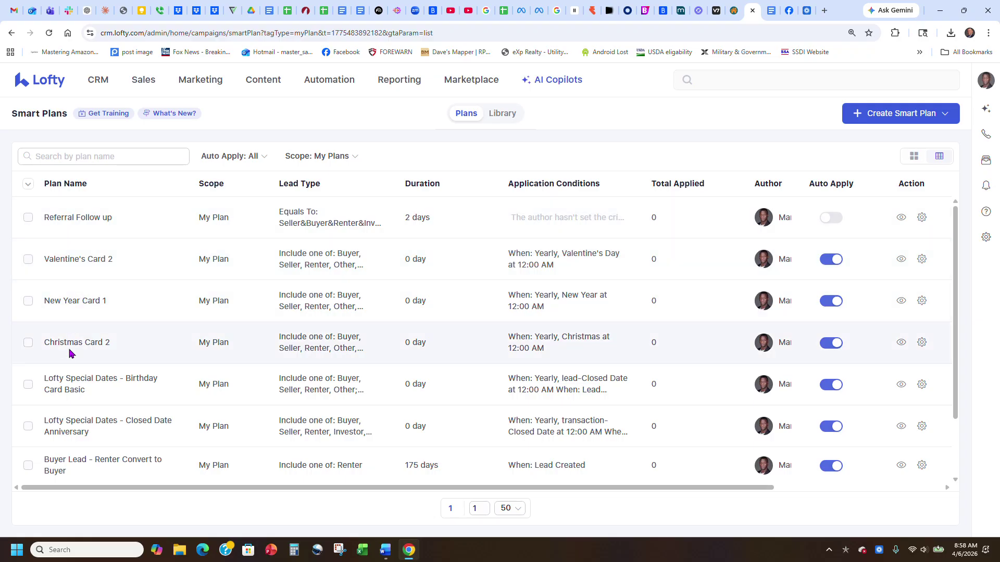
scroll(156, 345, "down", 2)
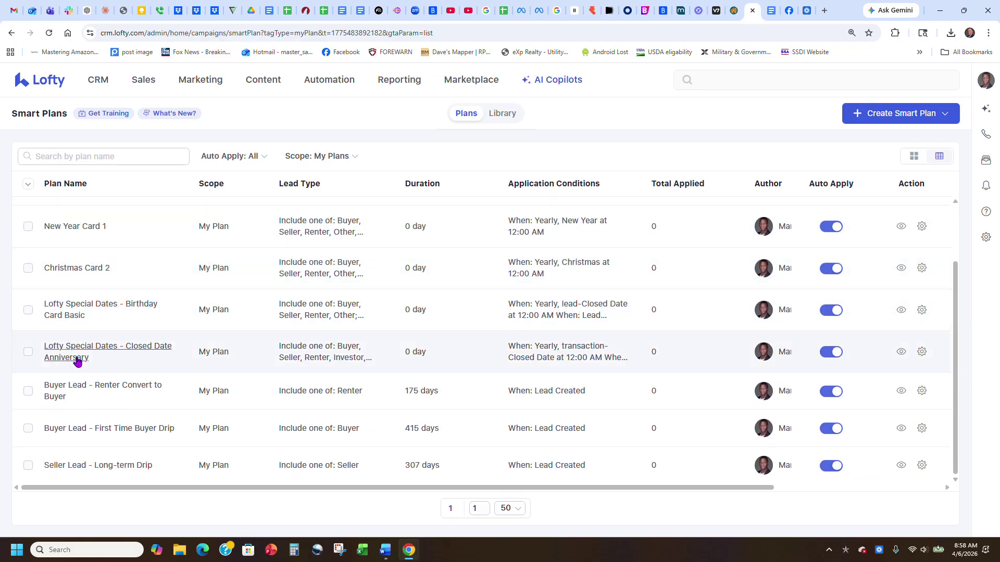